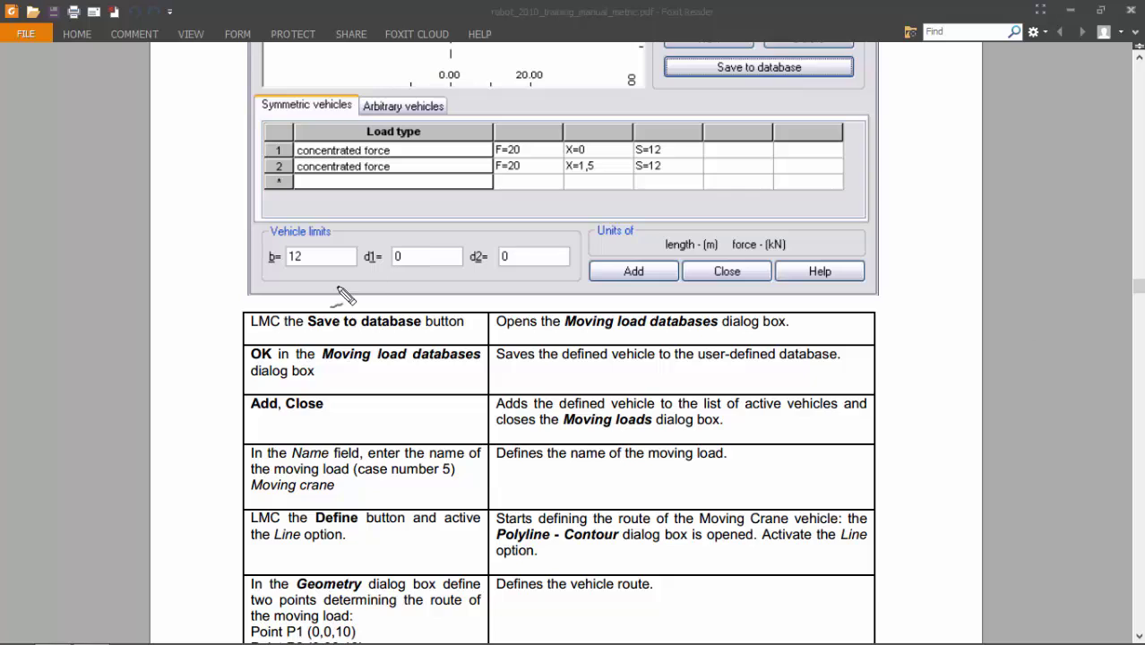
Name moving load case 5 'Moving crane'.
mouse_move(195, 419)
left_mouse_down()
mouse_move(239, 416)
mouse_move(224, 426)
left_mouse_up()
key("alt+Tab")
key("alt+Tab")
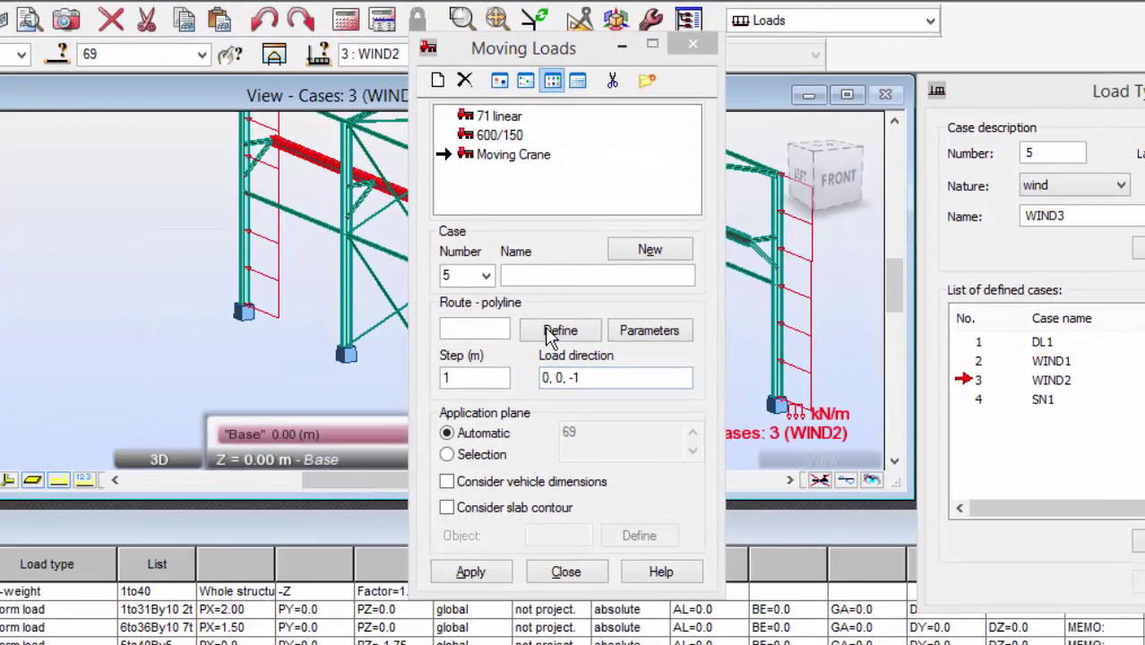
left_click(596, 275)
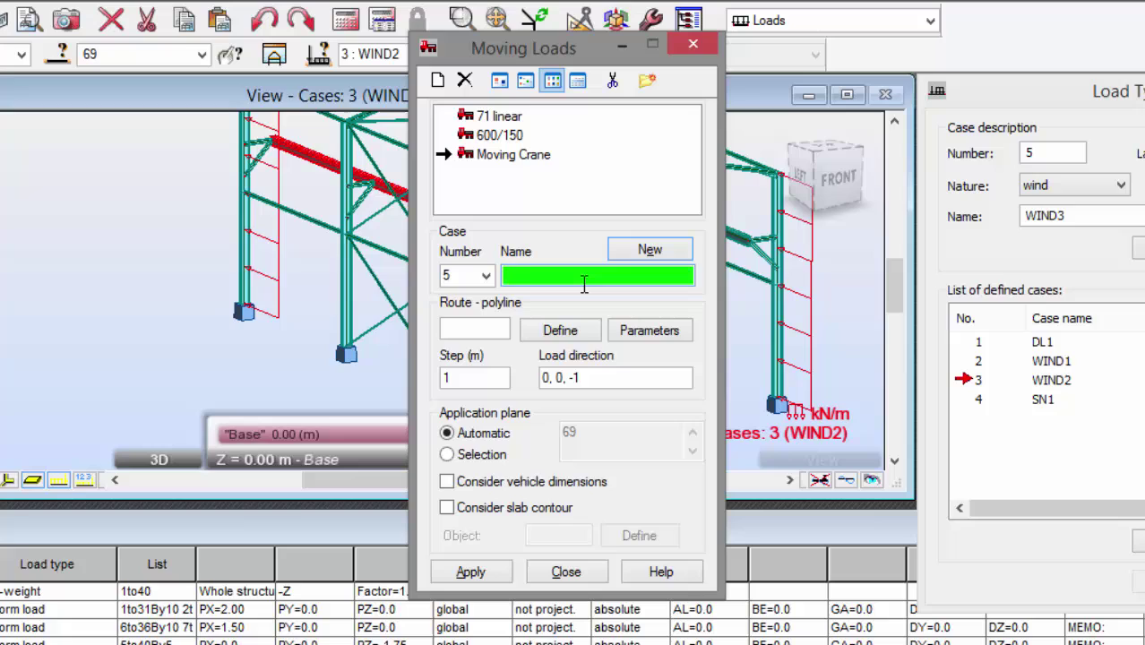
type("Moving crane")
Define a straight line route for the crane from 0,0,10 to 0,36,10.
left_click(454, 325)
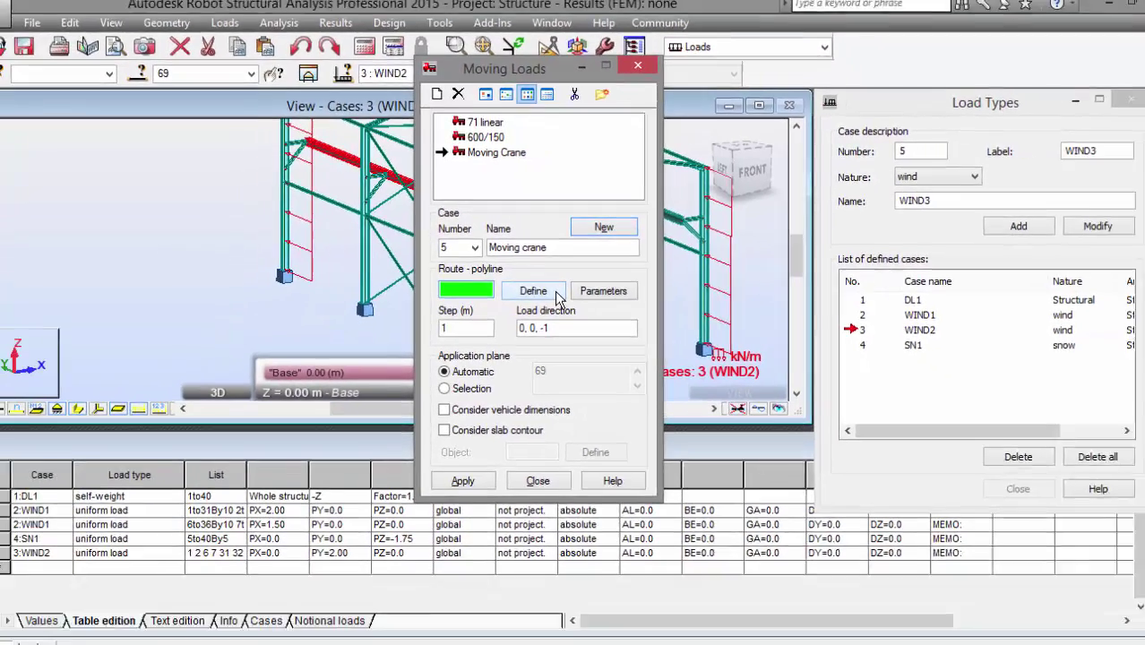
left_click(590, 333)
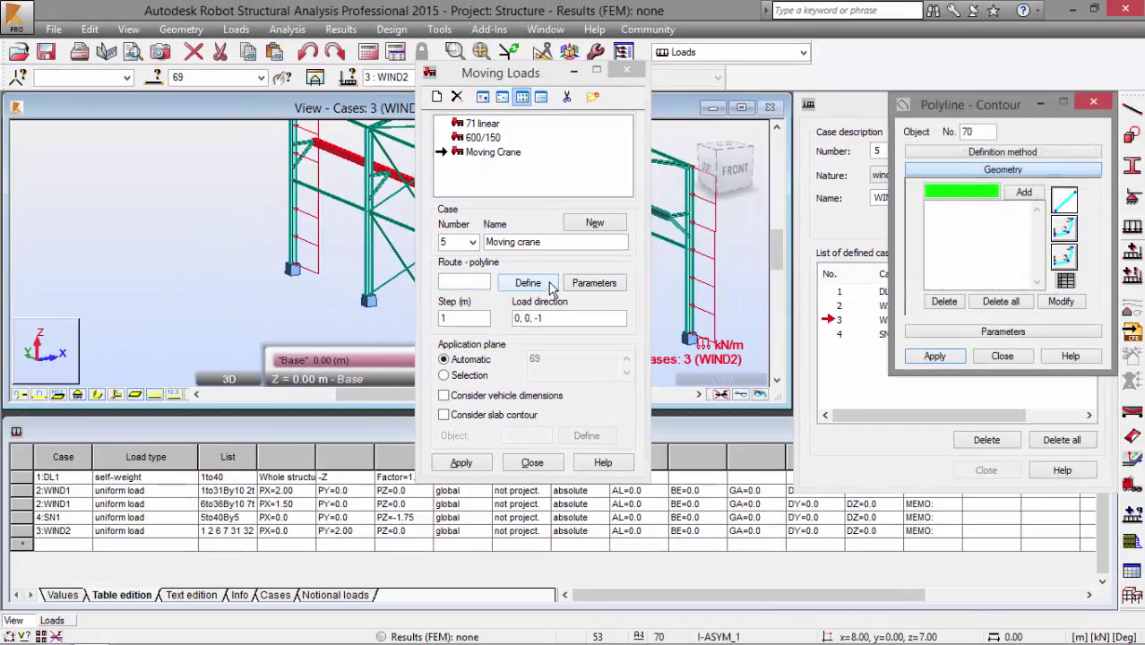
left_click(984, 158)
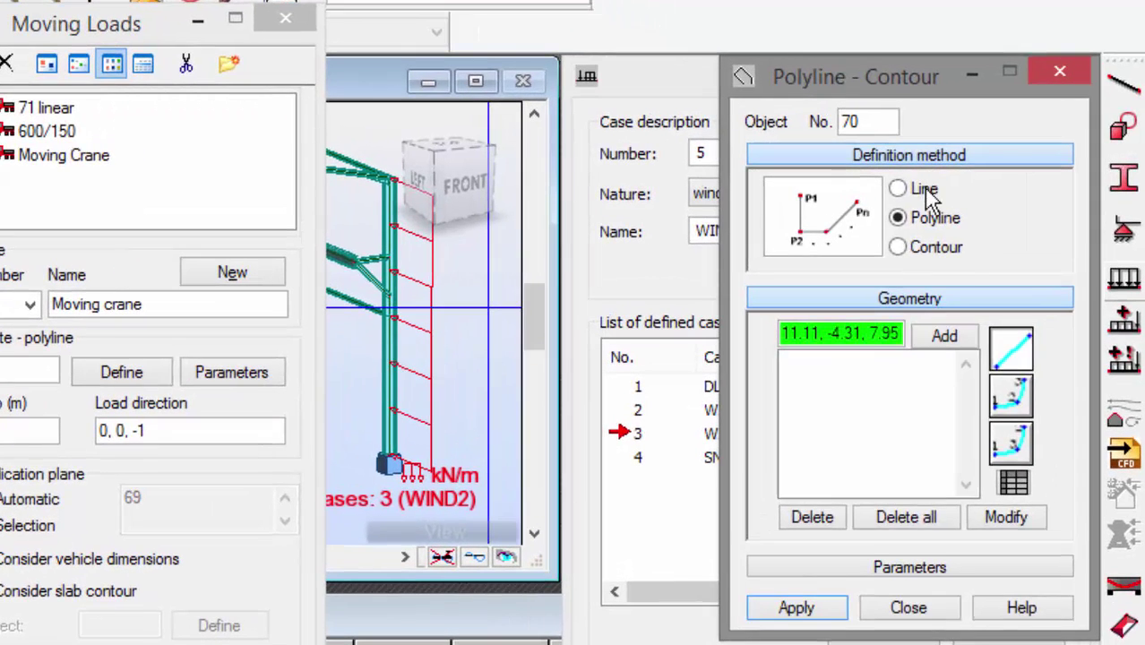
left_click(936, 182)
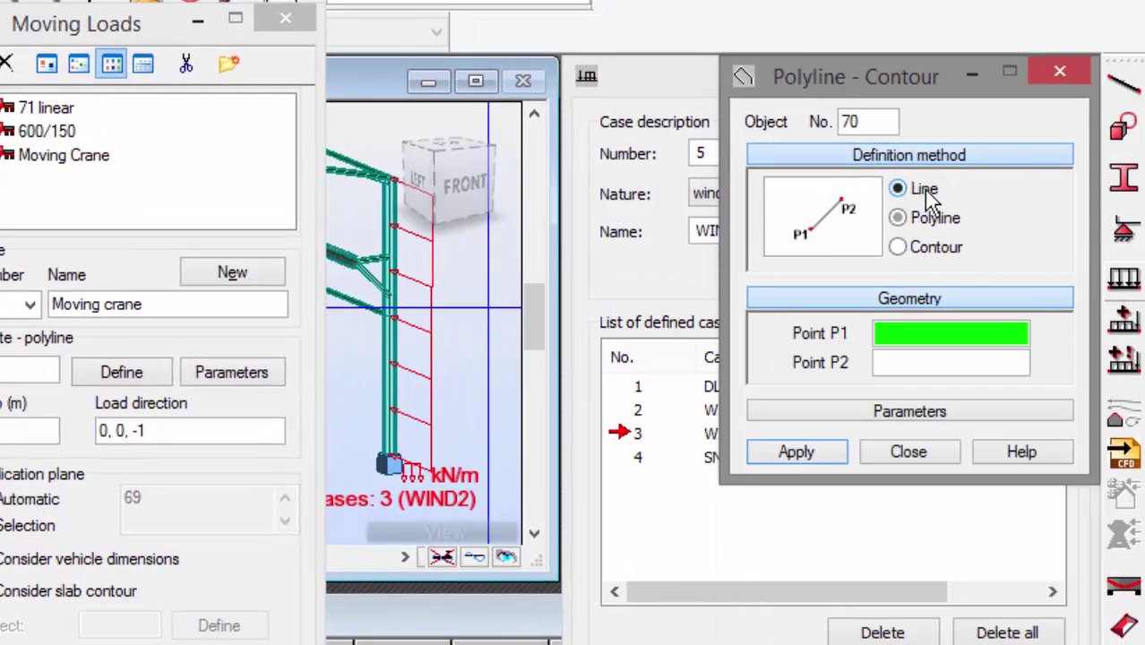
left_click(902, 332)
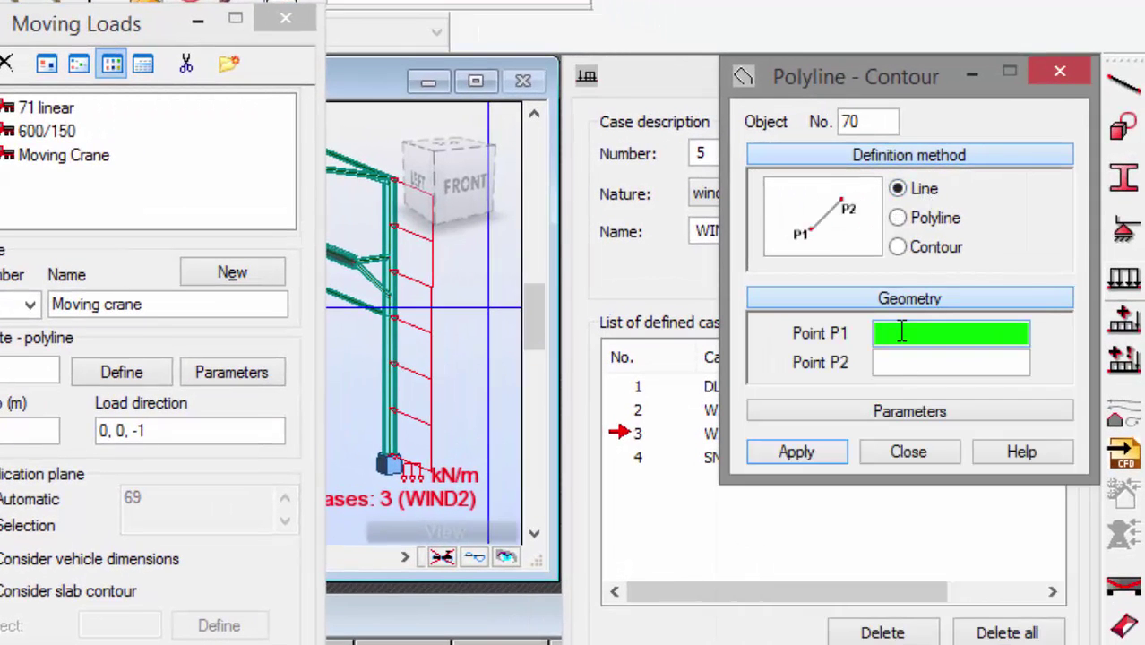
type("0,0,10")
key("Return")
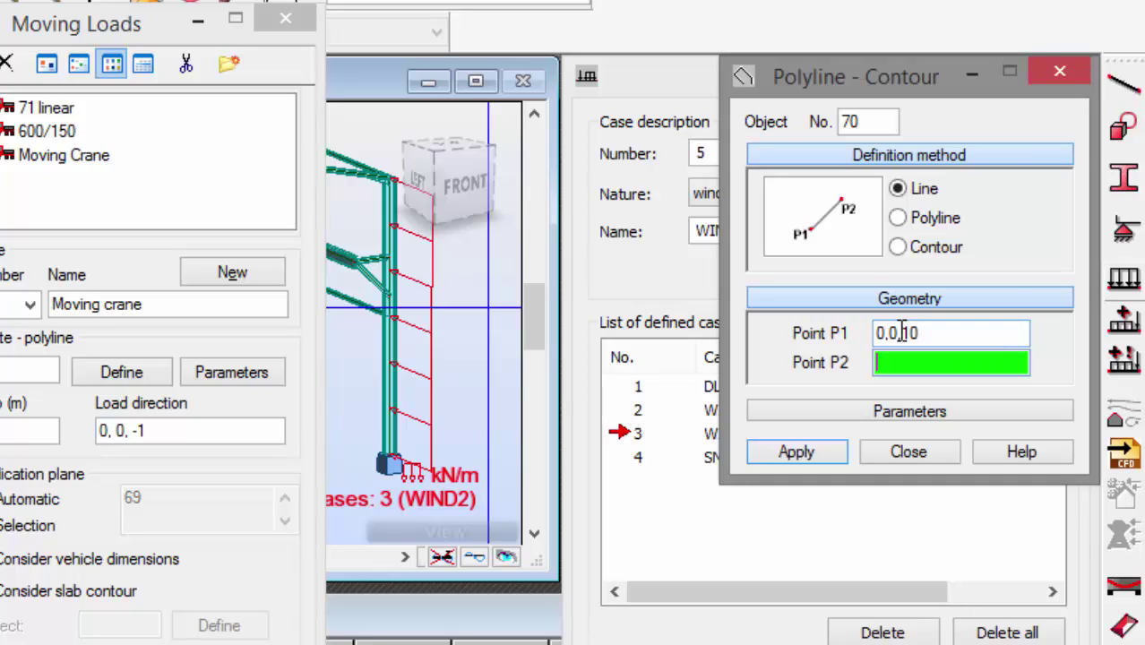
type("0,36,10")
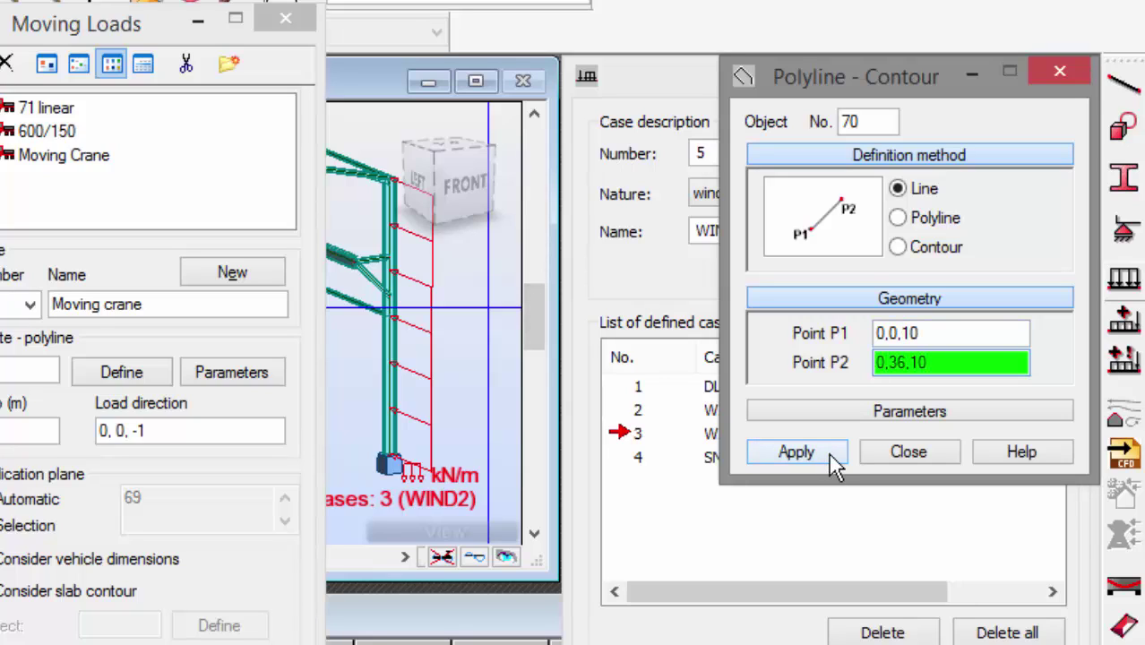
left_click(796, 452)
left_click(909, 454)
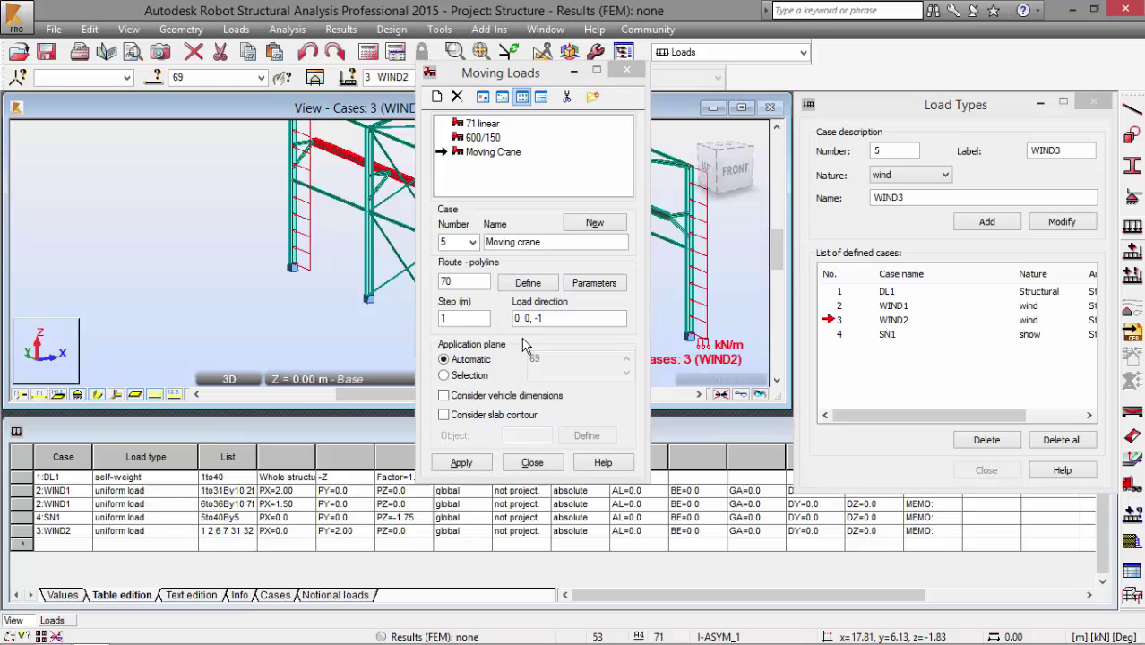
Check route 70 with a 1 m step and bring up its Route Parameters.
left_click(466, 319)
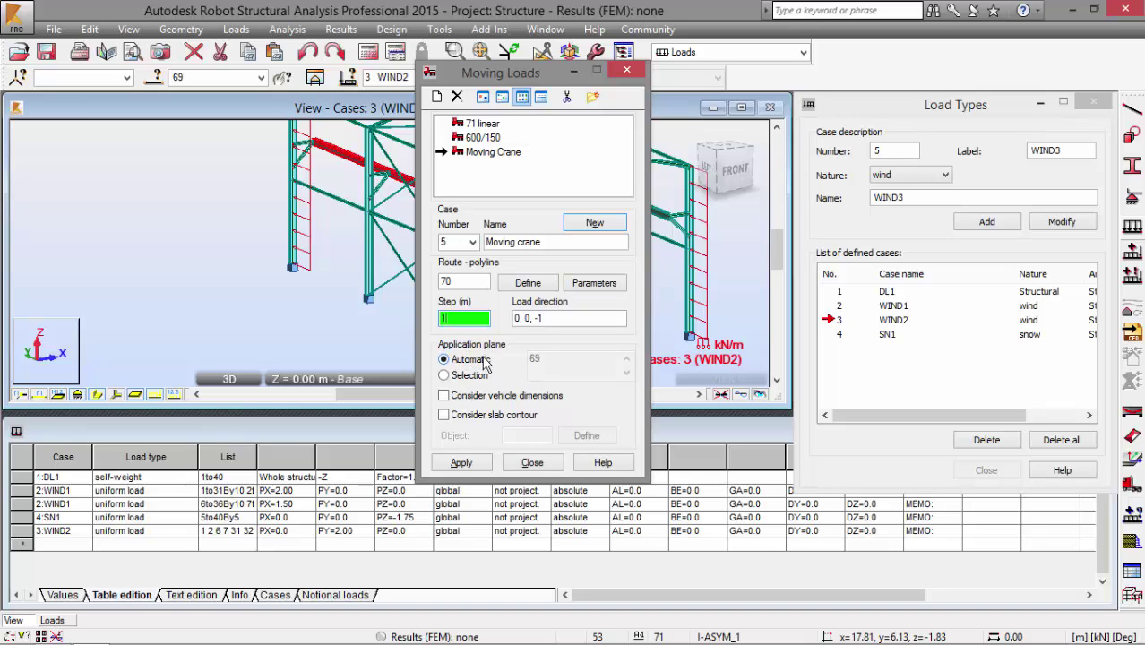
left_click(598, 283)
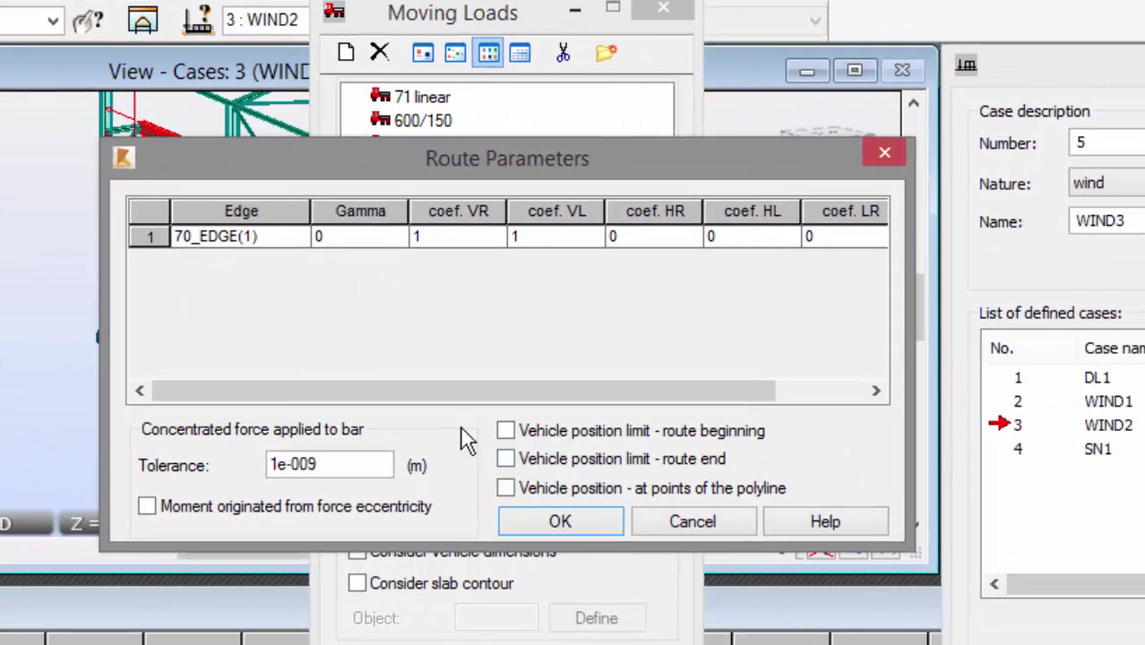
Set route coef. LR and coef. LL to 0.1 and limit vehicle position at both route ends.
left_click_drag(434, 388, 519, 390)
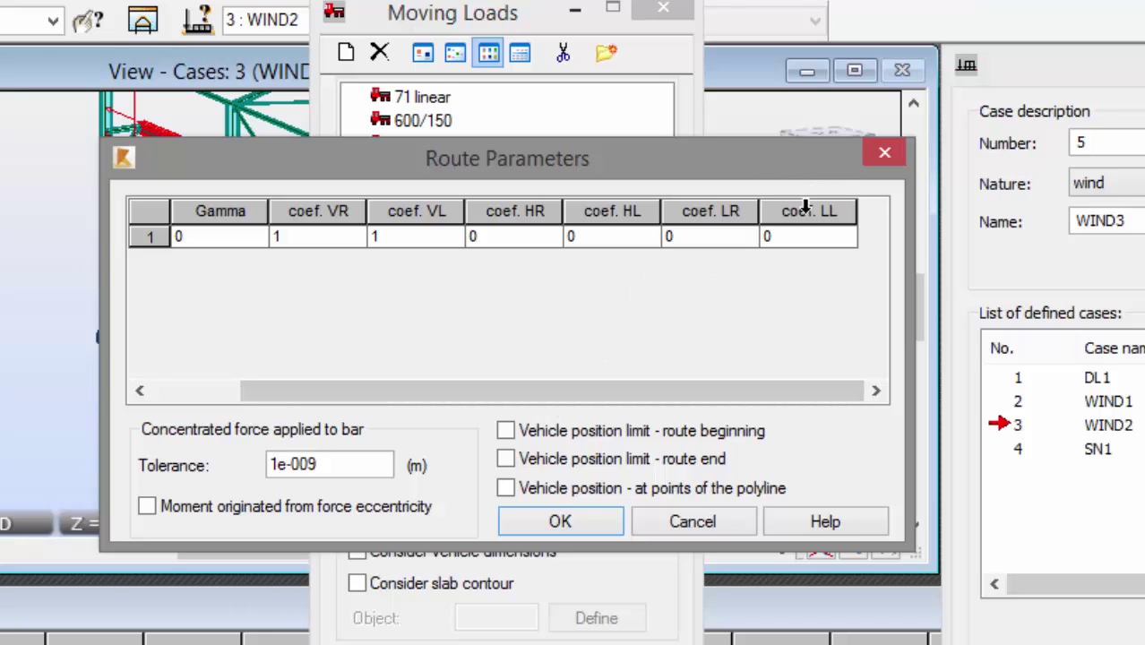
left_click(726, 235)
type(".1")
key("Tab")
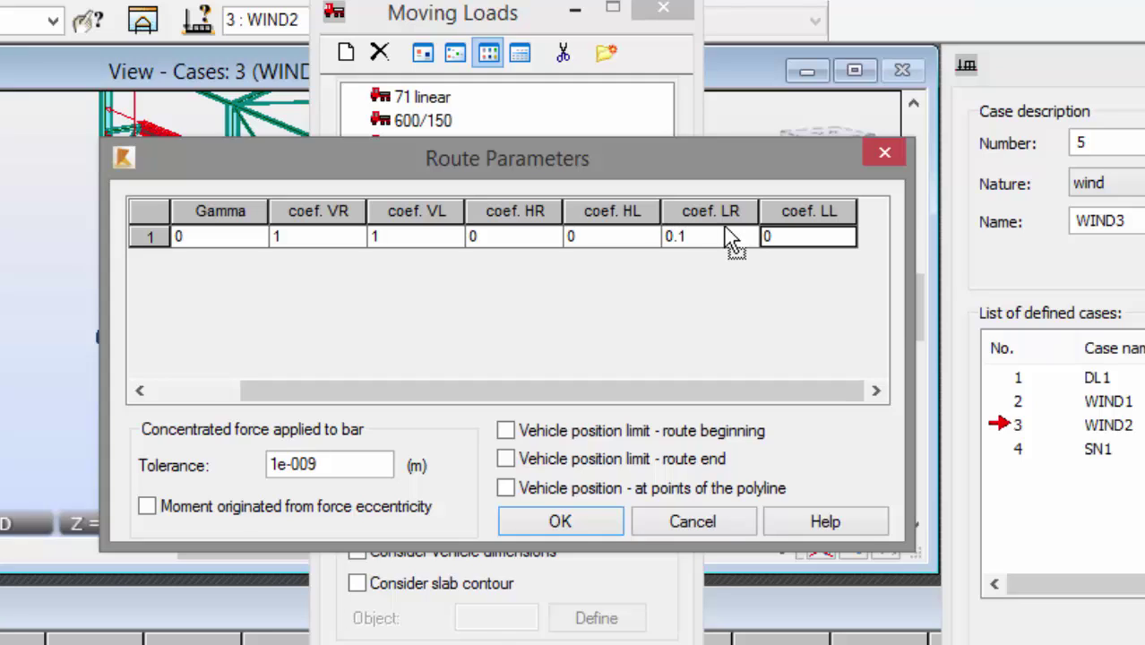
type(".1")
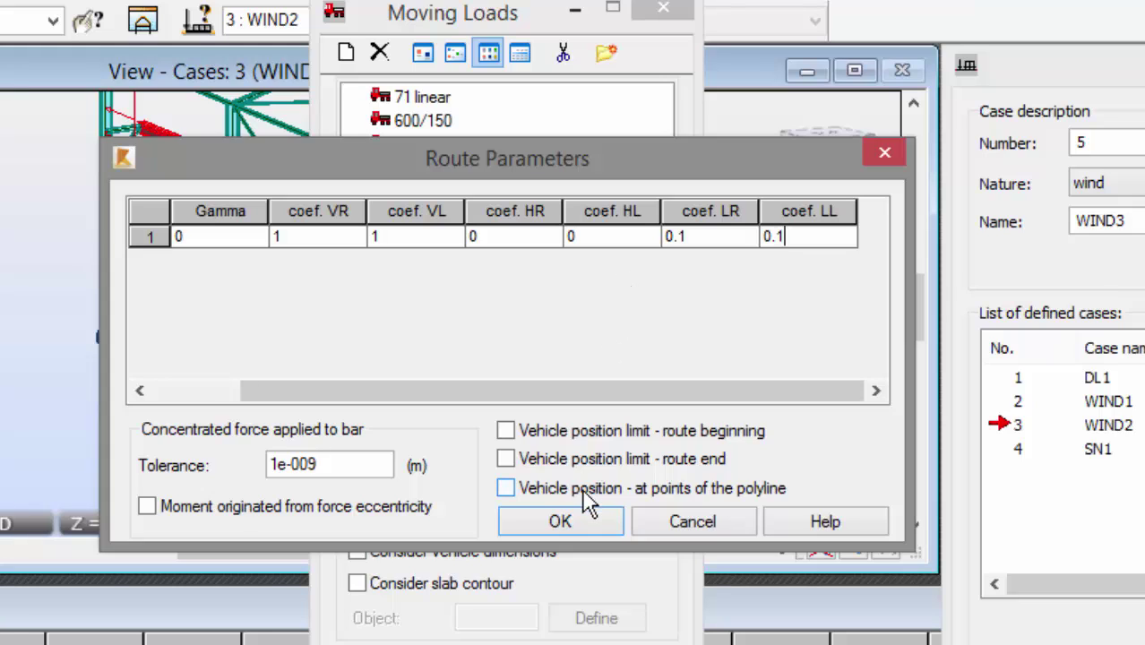
left_click(600, 459)
left_click(600, 438)
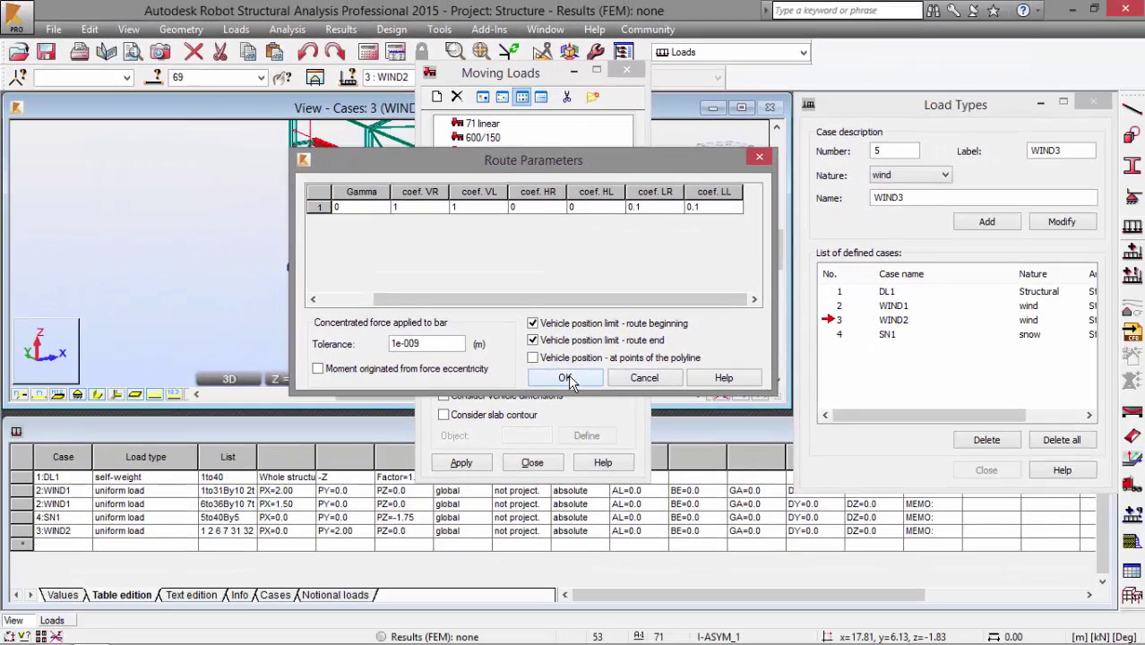
Accept the route parameters and create the Moving crane load case.
left_click(569, 377)
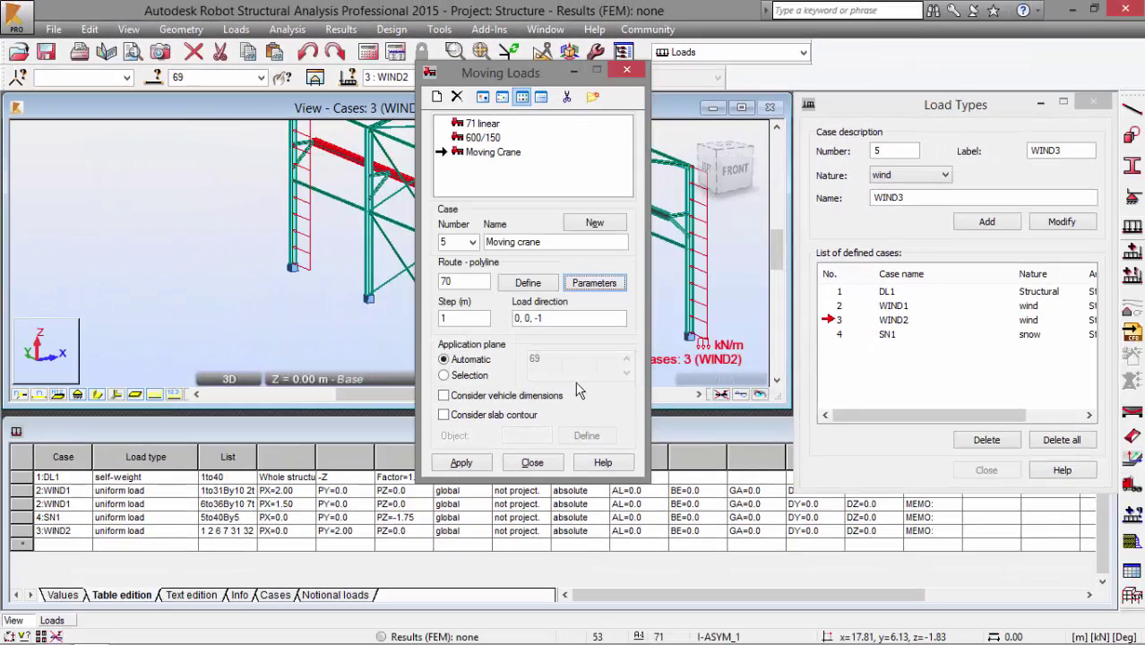
left_click(473, 462)
left_click(533, 462)
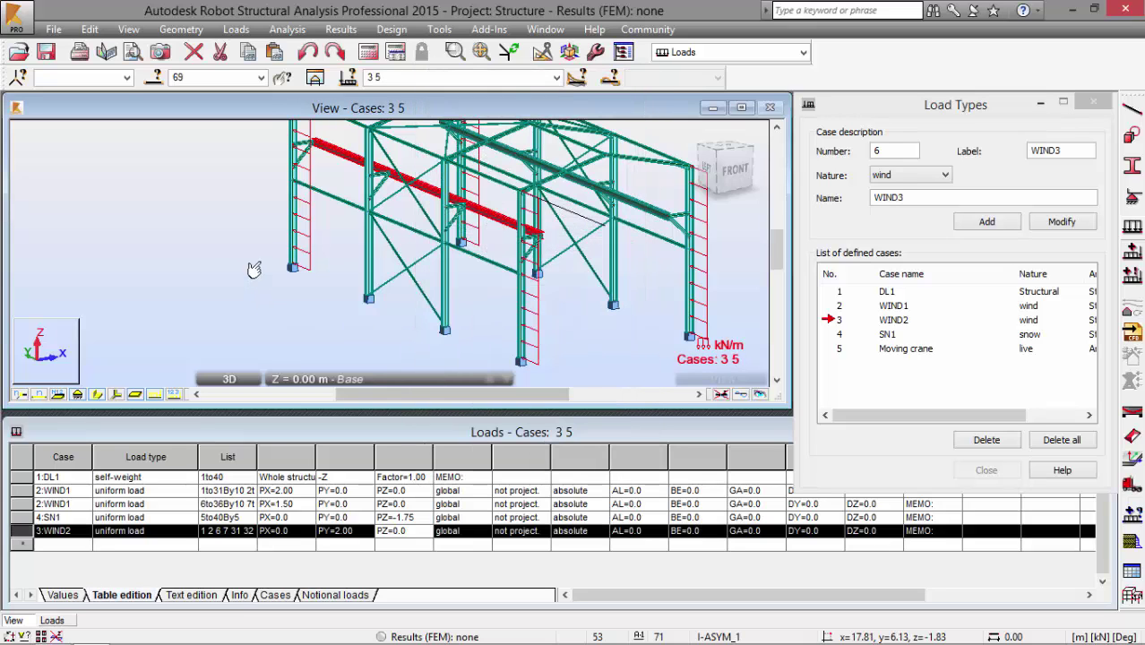
middle_click_drag(260, 235, 222, 209, "shift")
scroll(423, 198, "up", 3)
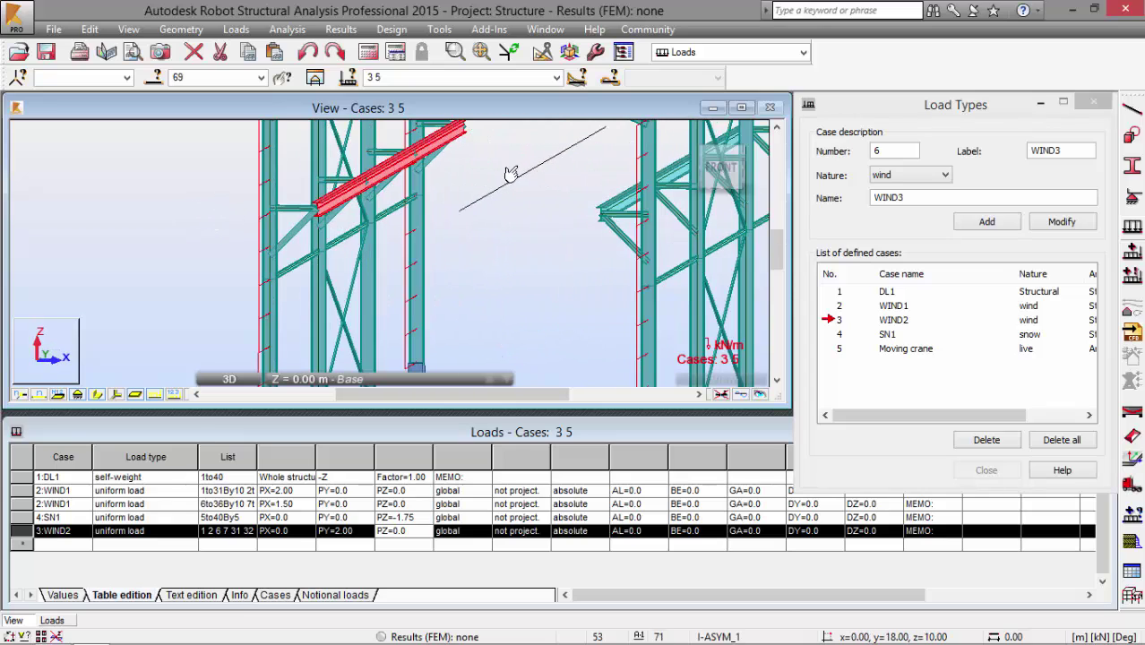
middle_click_drag(486, 146, 536, 138, "shift")
Switch to the Start layout and orbit the frame to view the route line.
left_click(751, 56)
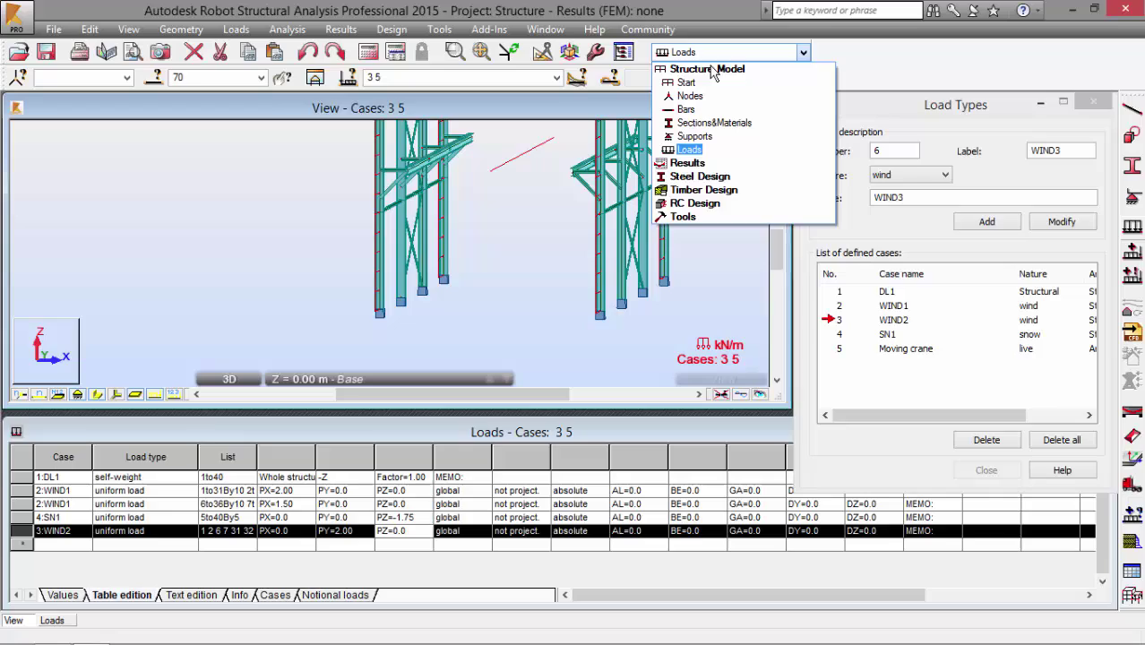
left_click(687, 82)
scroll(551, 230, "down", 4)
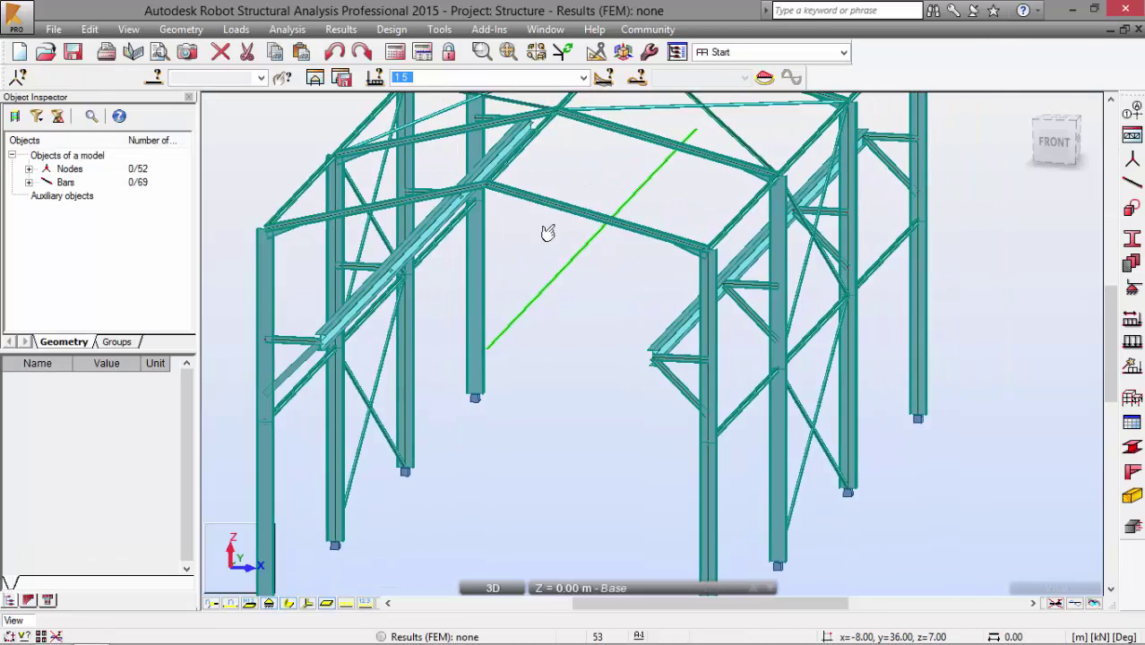
middle_click_drag(548, 295, 581, 211, "shift")
scroll(581, 211, "up", 6)
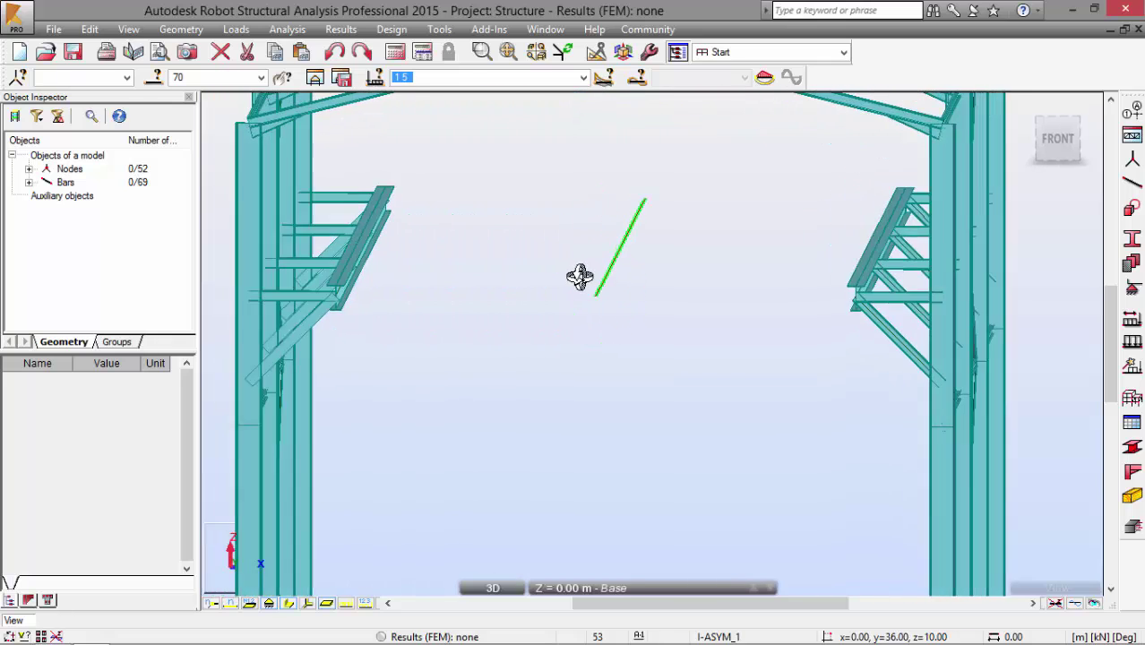
scroll(578, 268, "down", 5)
middle_click_drag(606, 248, 614, 259, "shift")
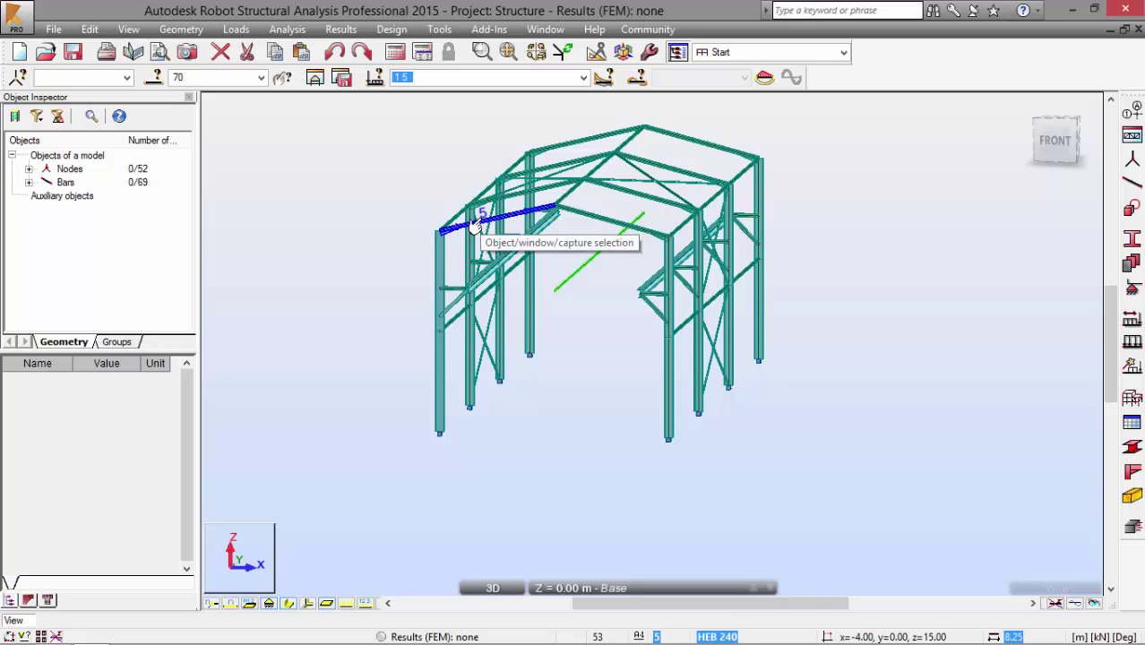
In Job Preferences, set the Iterative solving method and disable automatic freezing of results.
left_click(441, 30)
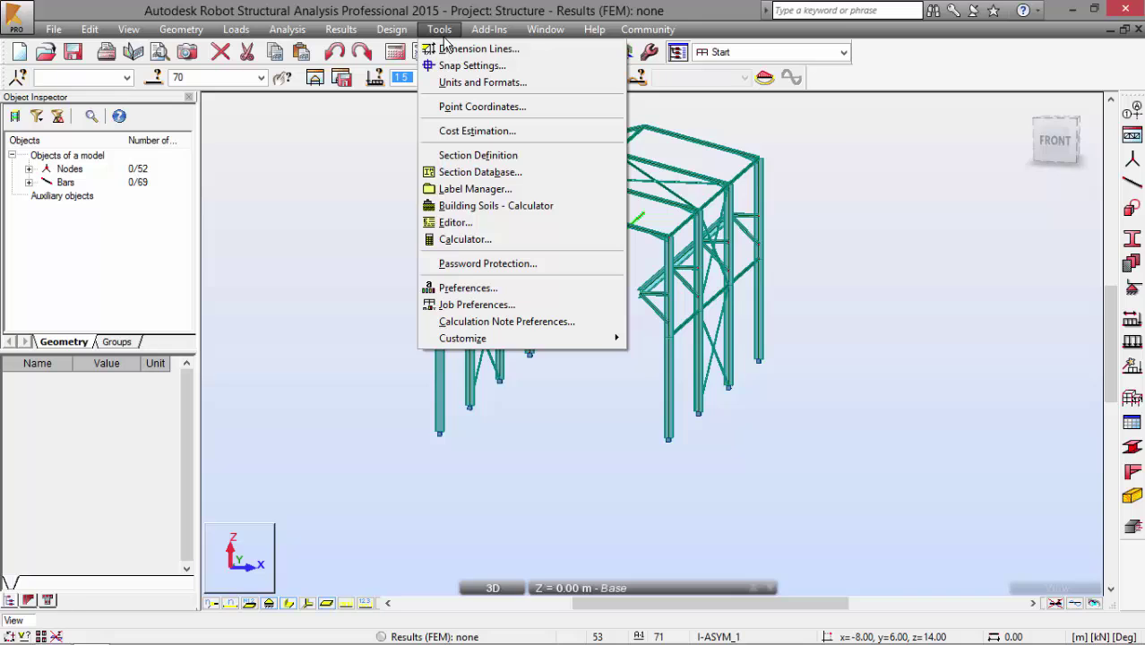
left_click(524, 305)
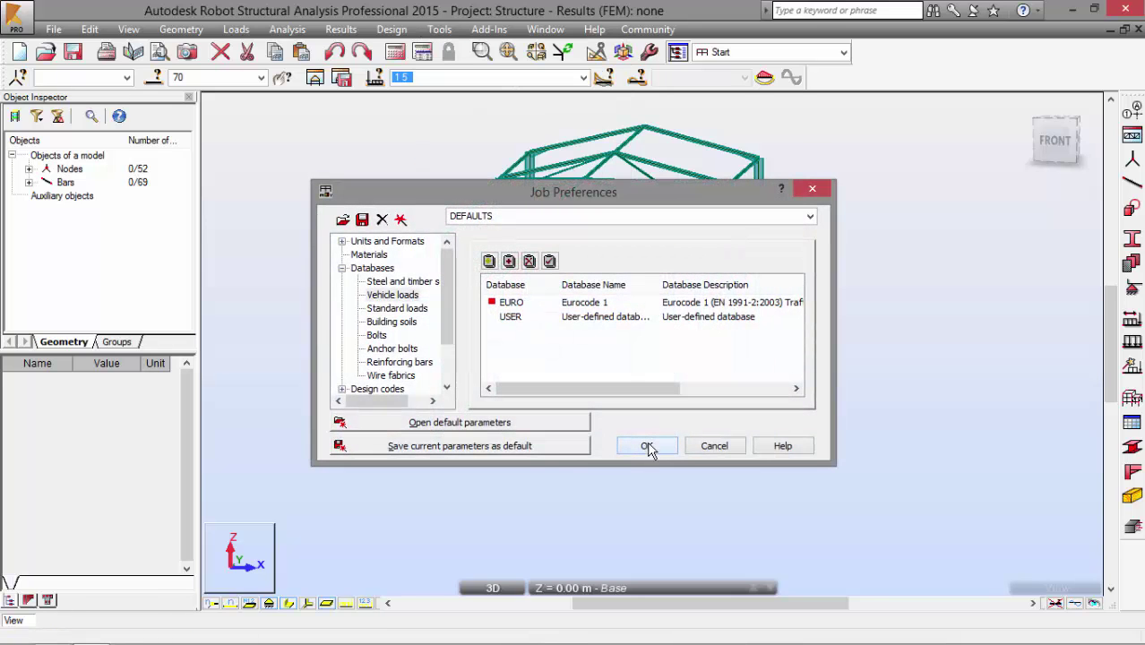
scroll(447, 325, "down", 2)
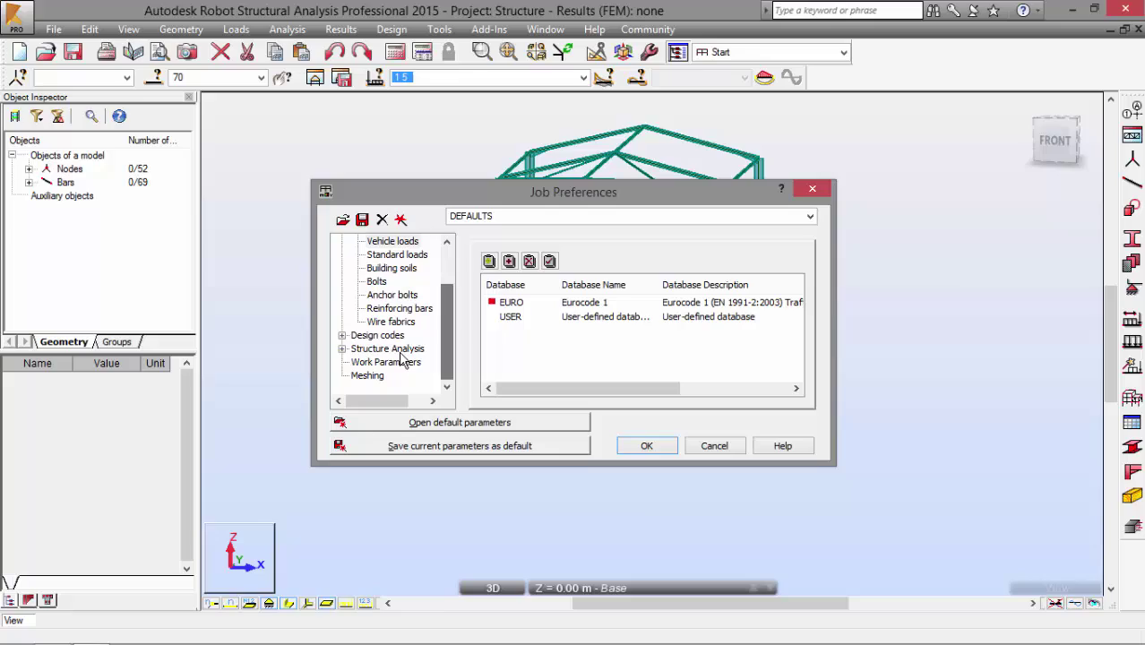
left_click(389, 350)
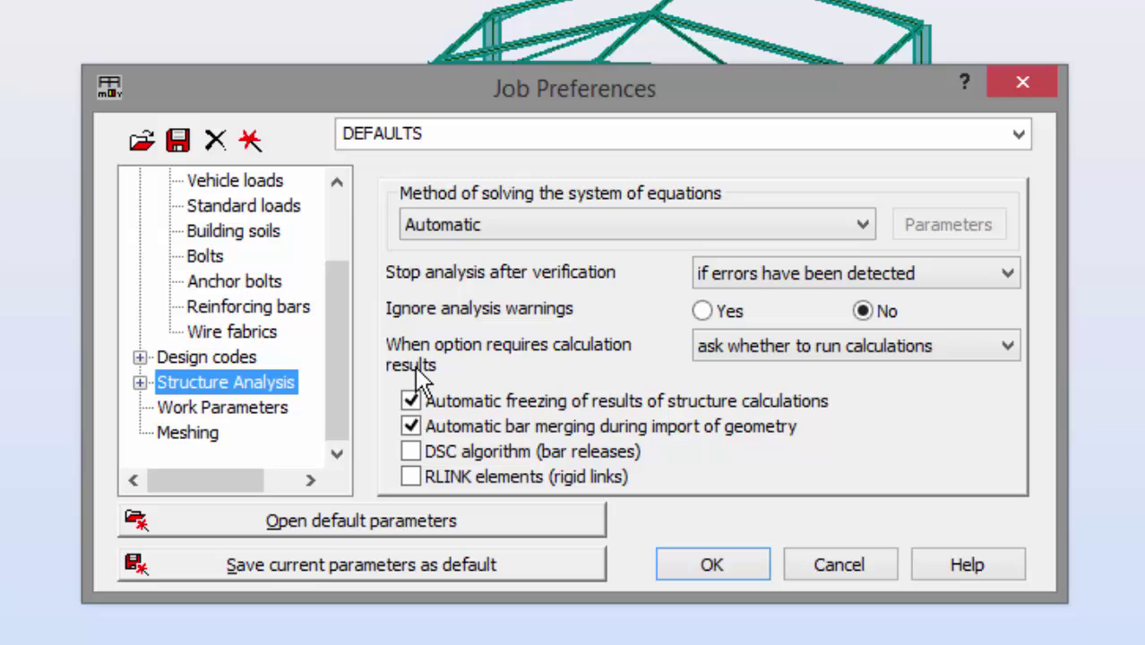
left_click(545, 229)
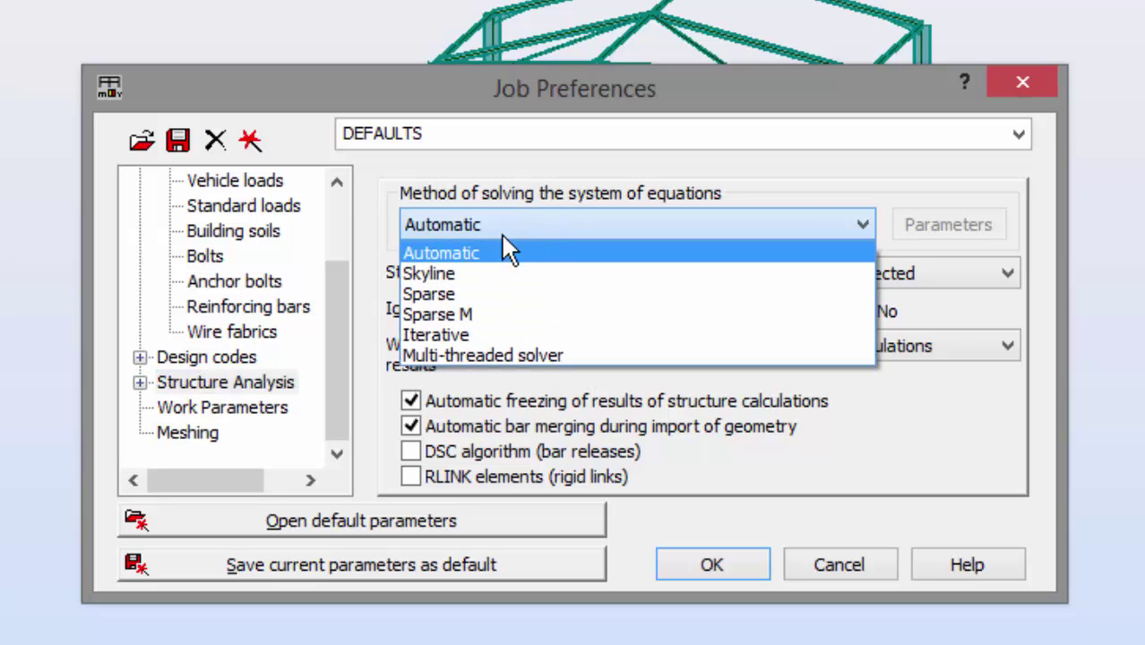
left_click(468, 339)
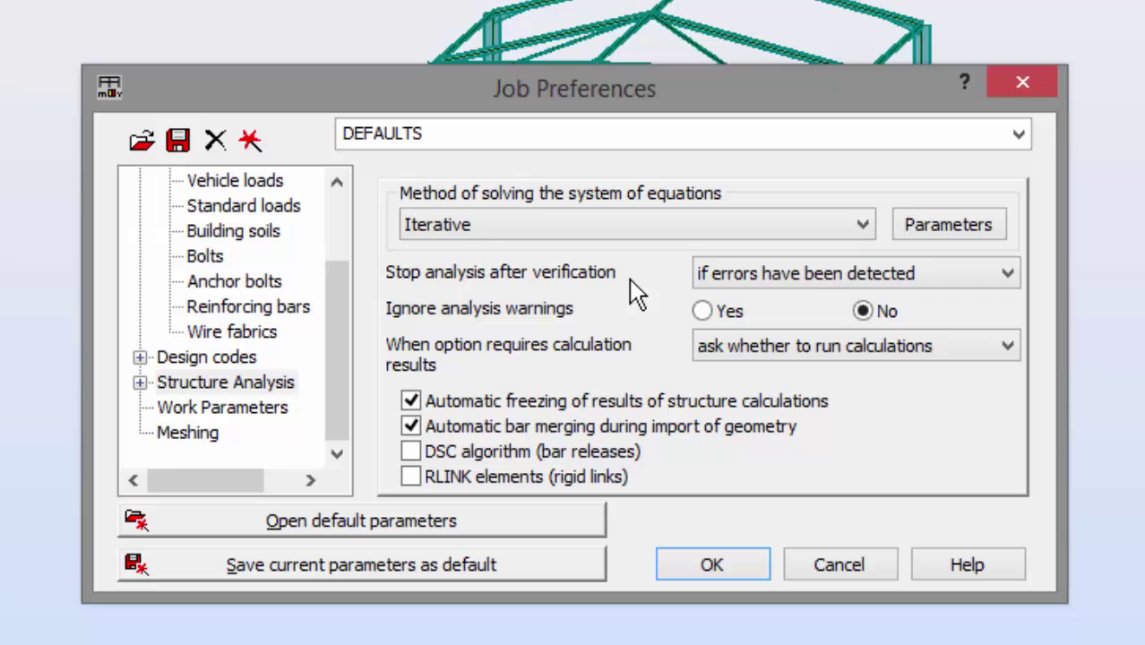
left_click(513, 404)
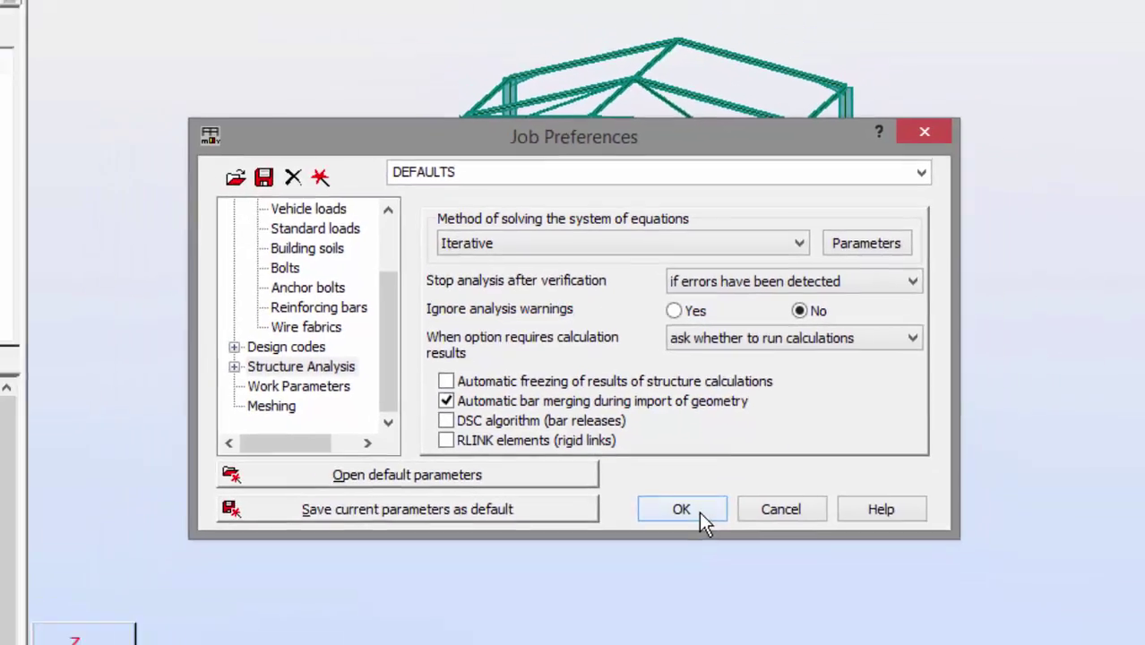
left_click(717, 567)
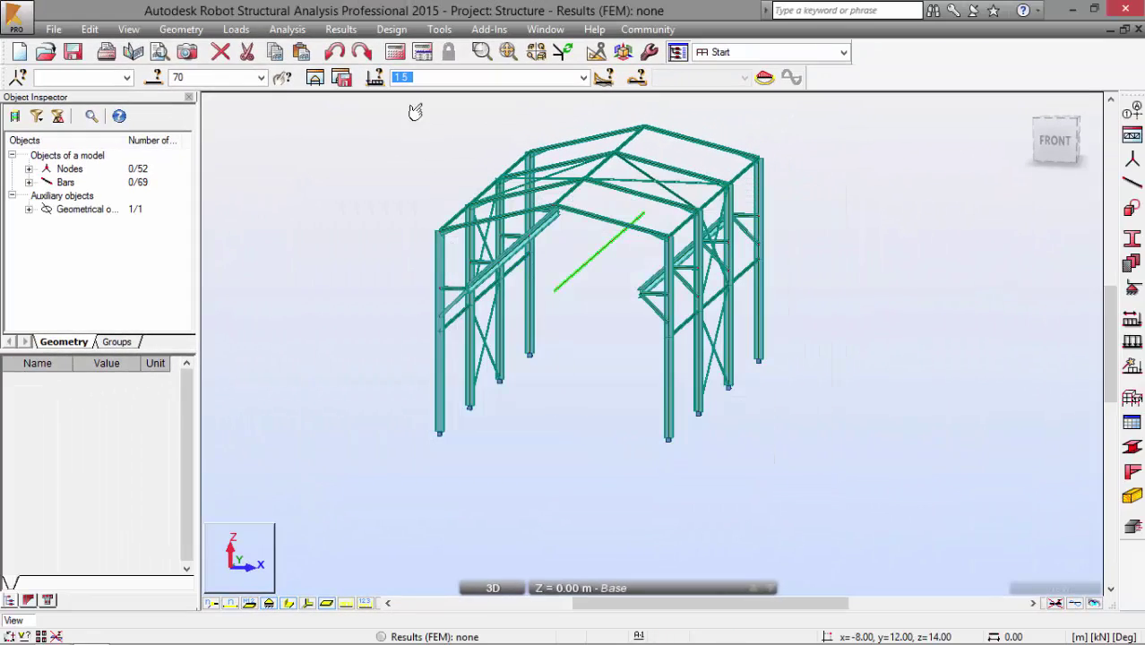
Run the calculations and display load case 5 : Moving crane.
left_click(397, 53)
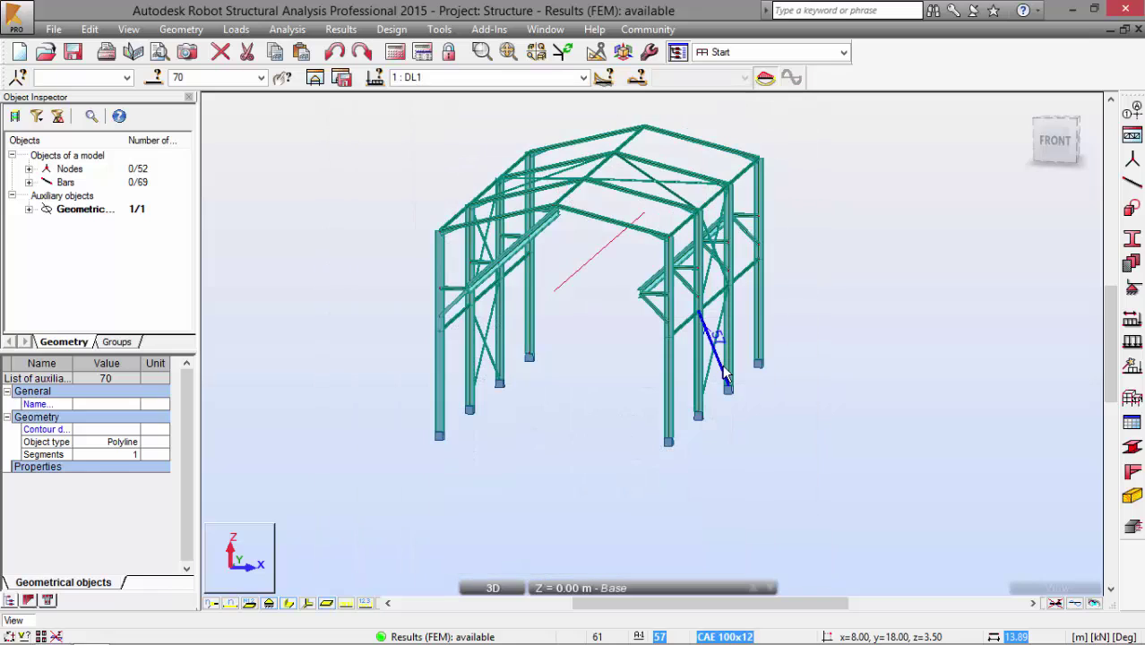
left_click(582, 77)
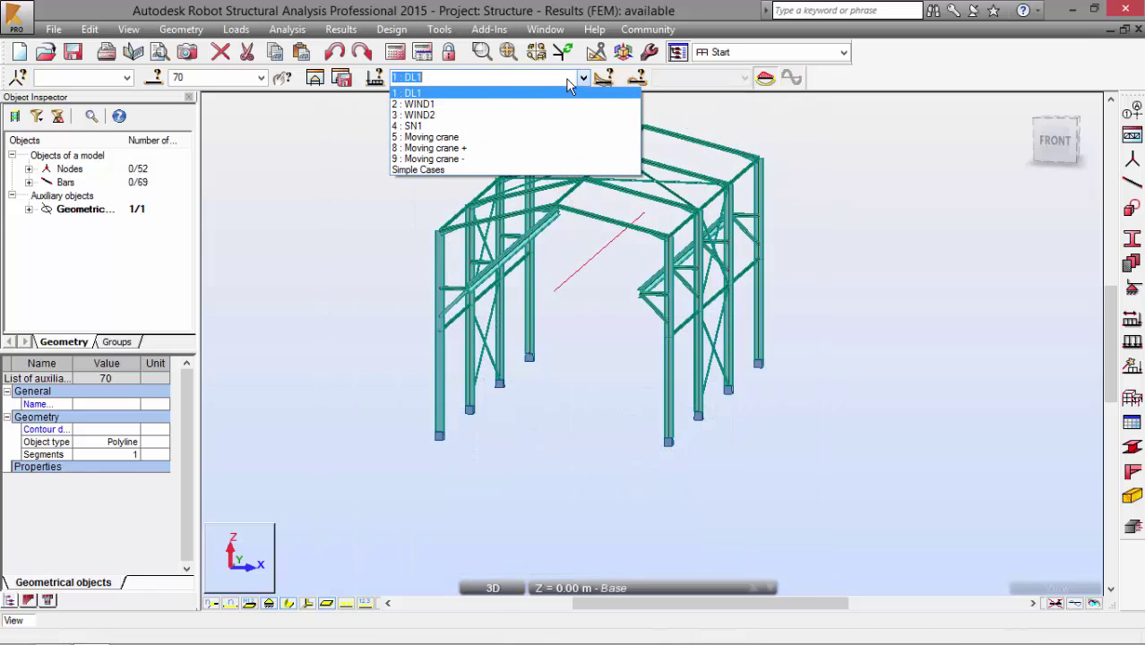
left_click(453, 138)
middle_click_drag(537, 371, 410, 511, "shift")
left_click(363, 605)
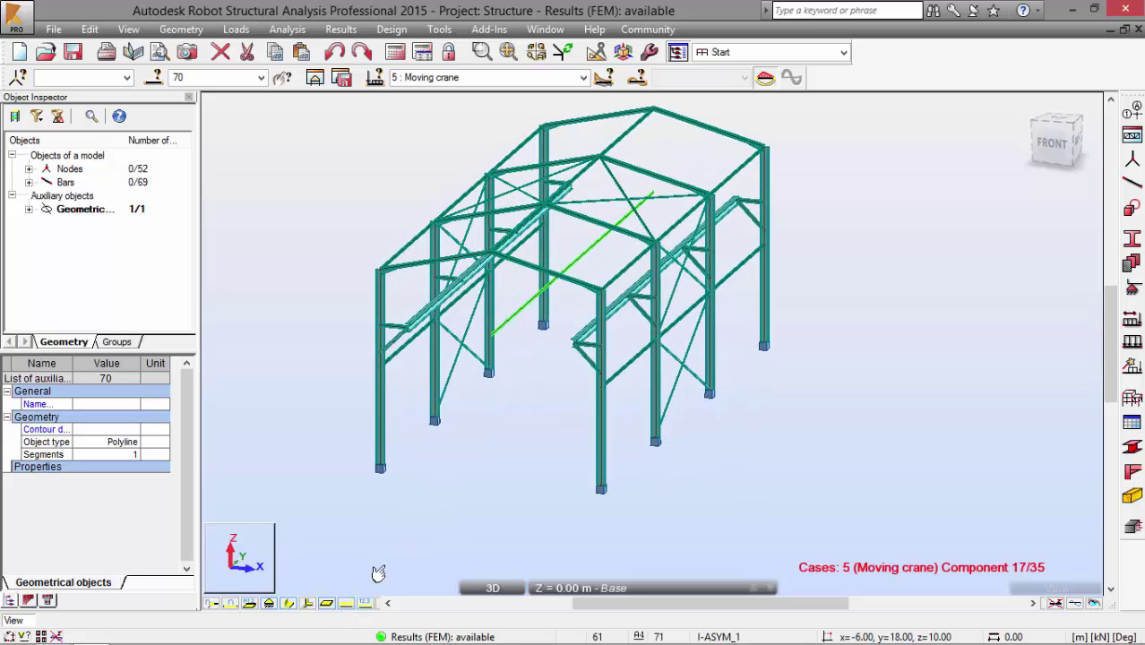
middle_click_drag(445, 467, 468, 444, "shift")
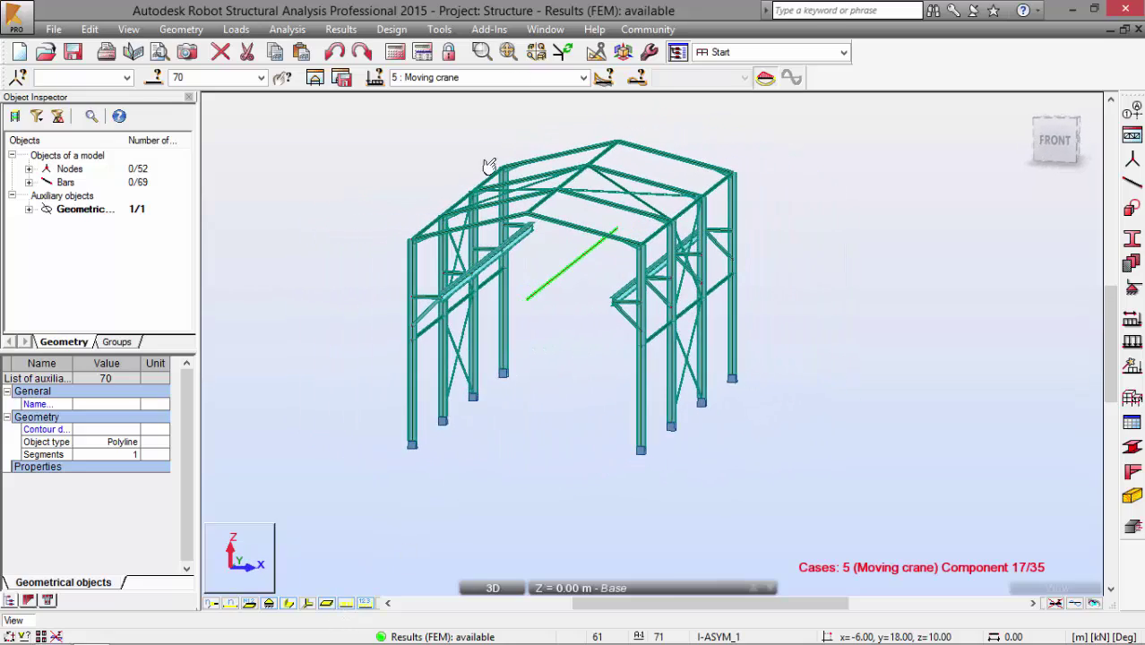
Return the Moving crane case to component 1 of 35 at 0.00 m.
left_click(609, 79)
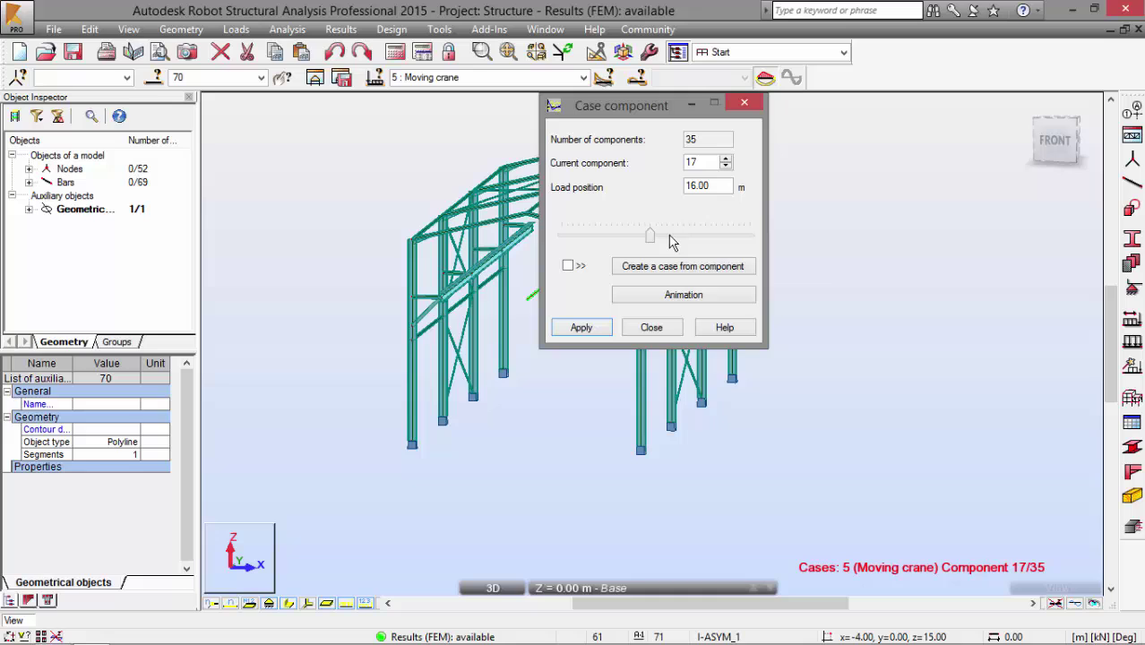
left_click_drag(636, 243, 586, 242)
left_click_drag(609, 104, 841, 99)
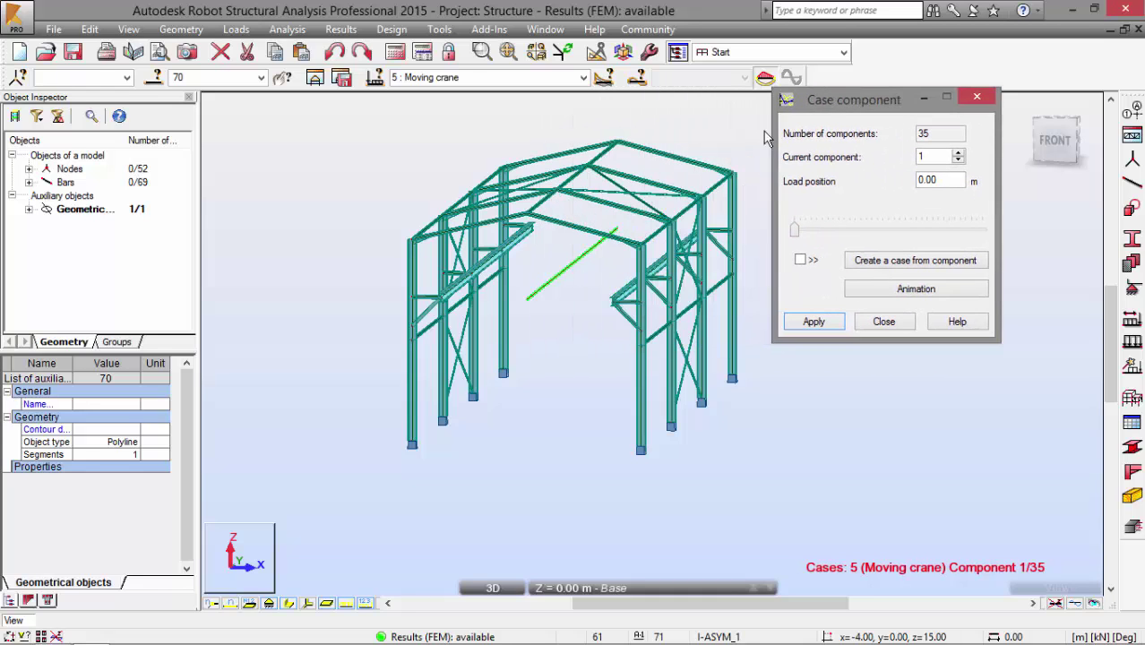
Turn on Moving loads display to show the FZ=-20.00 and FY=2.00 crane forces.
right_click(195, 190)
left_click(224, 389)
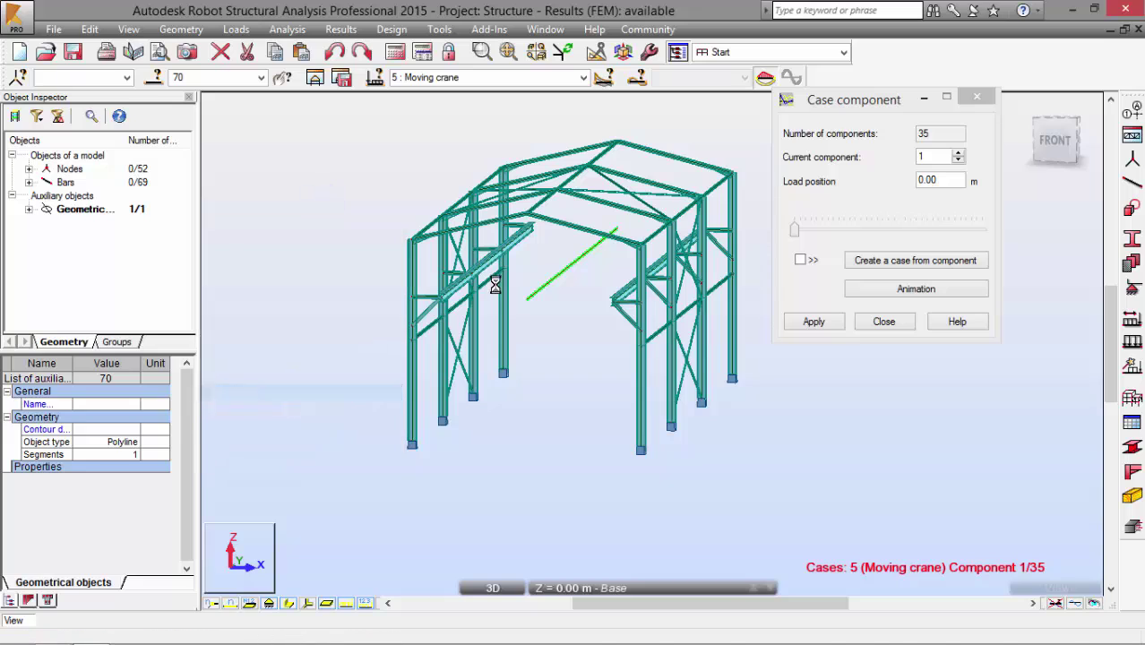
left_click(62, 206)
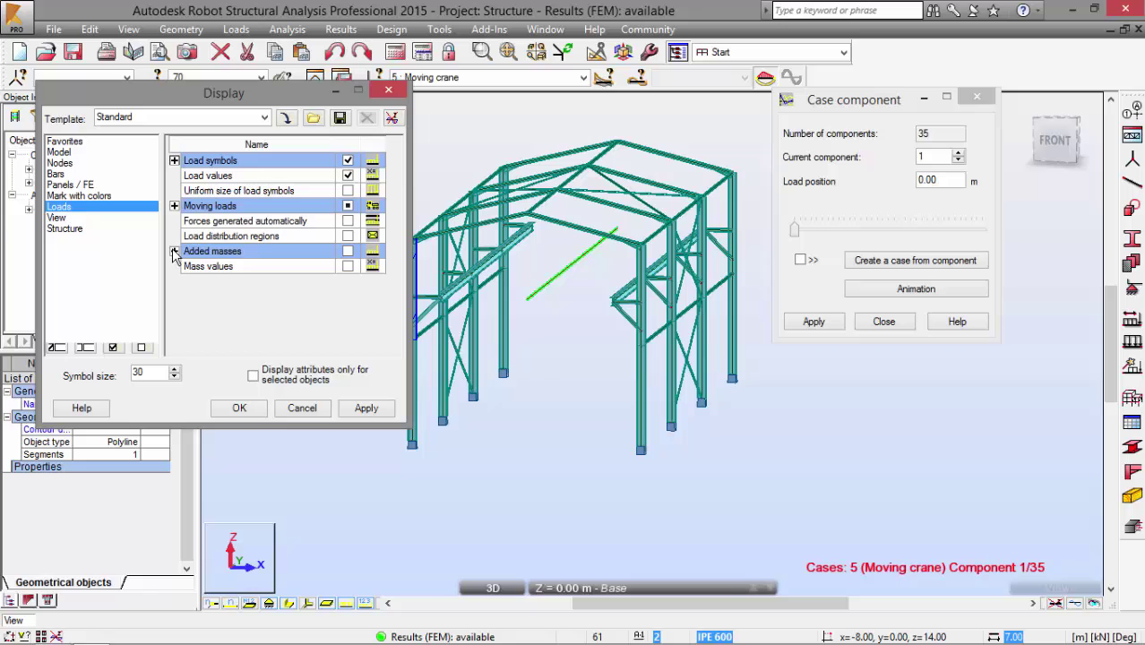
left_click(348, 207)
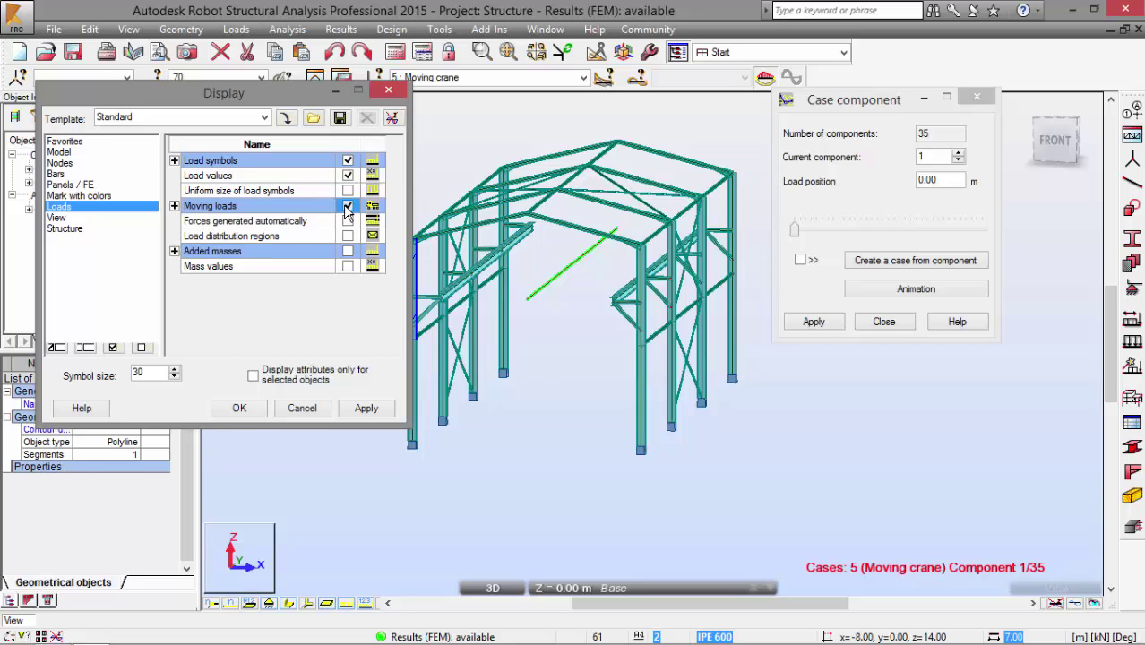
left_click(366, 408)
middle_click_drag(466, 377, 374, 343, "shift")
left_click(302, 408)
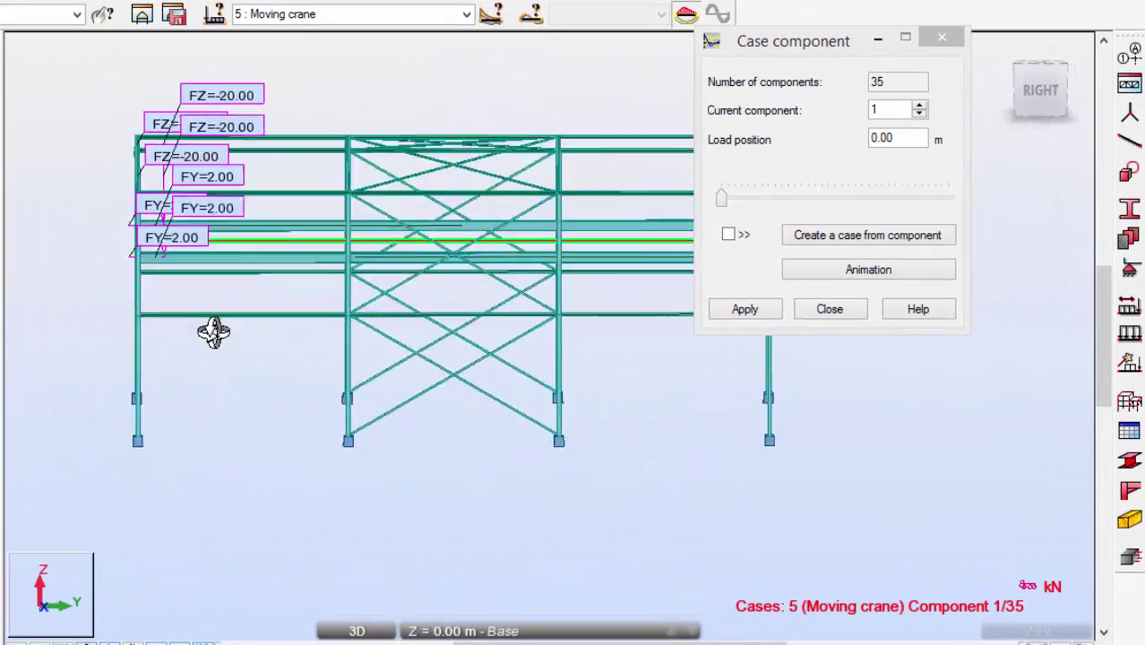
middle_click_drag(213, 332, 180, 365, "shift")
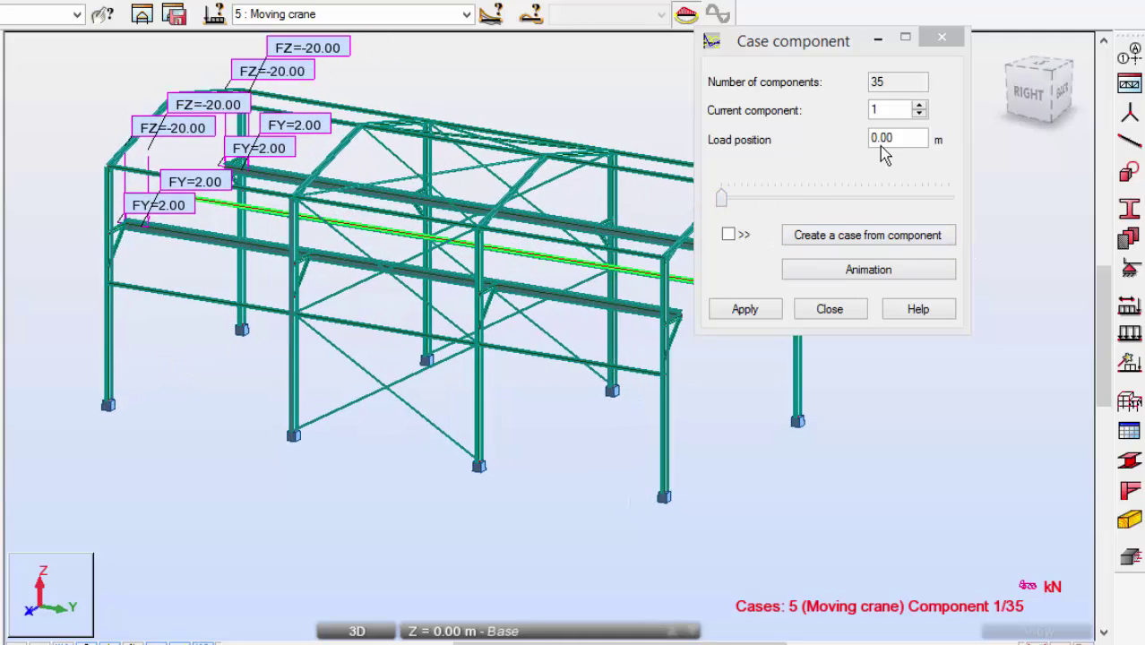
Advance the crane load to component 33 of 35 at 32.00 m.
left_click_drag(919, 109, 916, 108)
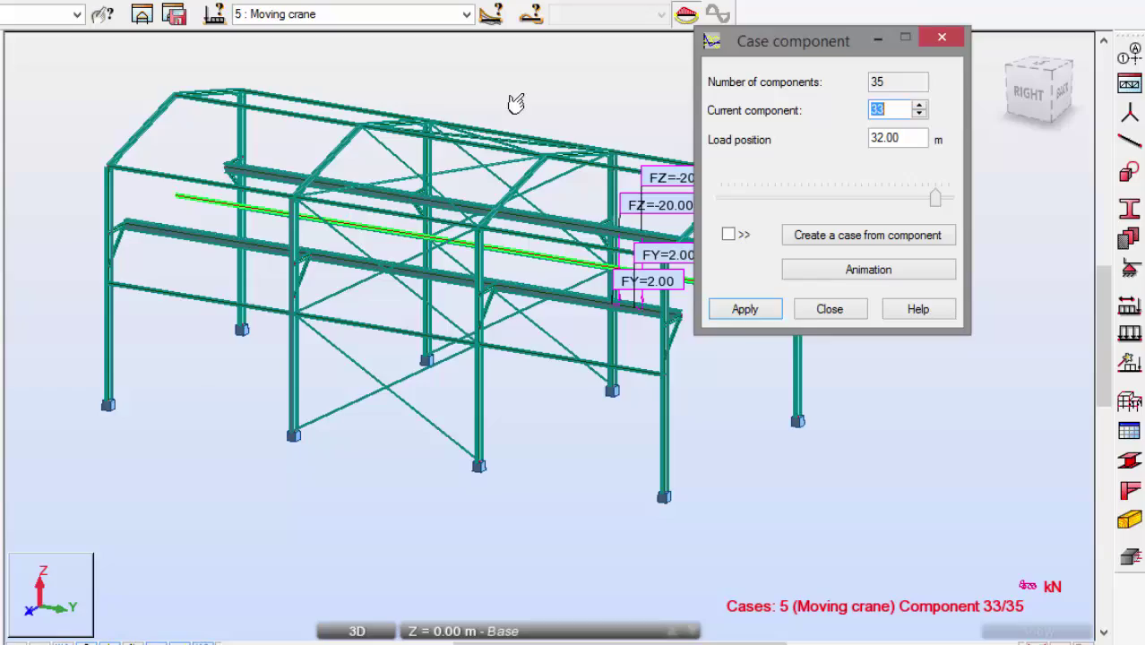
middle_click_drag(516, 102, 377, 123, "shift")
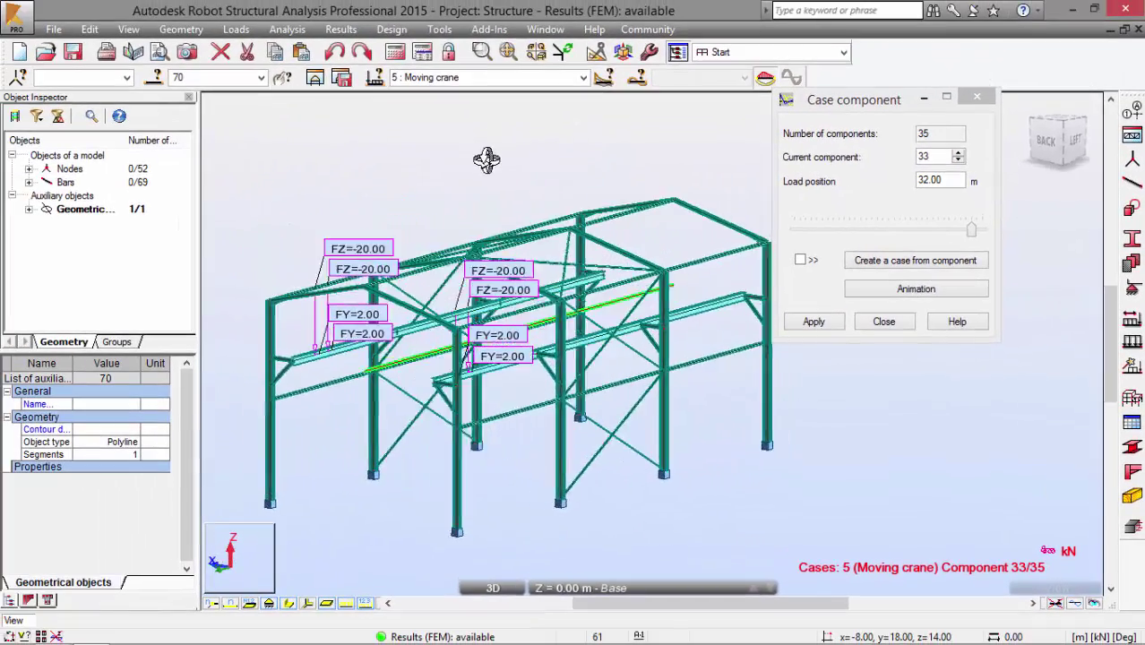
middle_click_drag(486, 159, 604, 174, "shift")
Scroll the Foxit training manual to the 'Presentation of the Vehicle and the Moving Load Case' section.
key("alt+Tab")
scroll(374, 325, "down", 15)
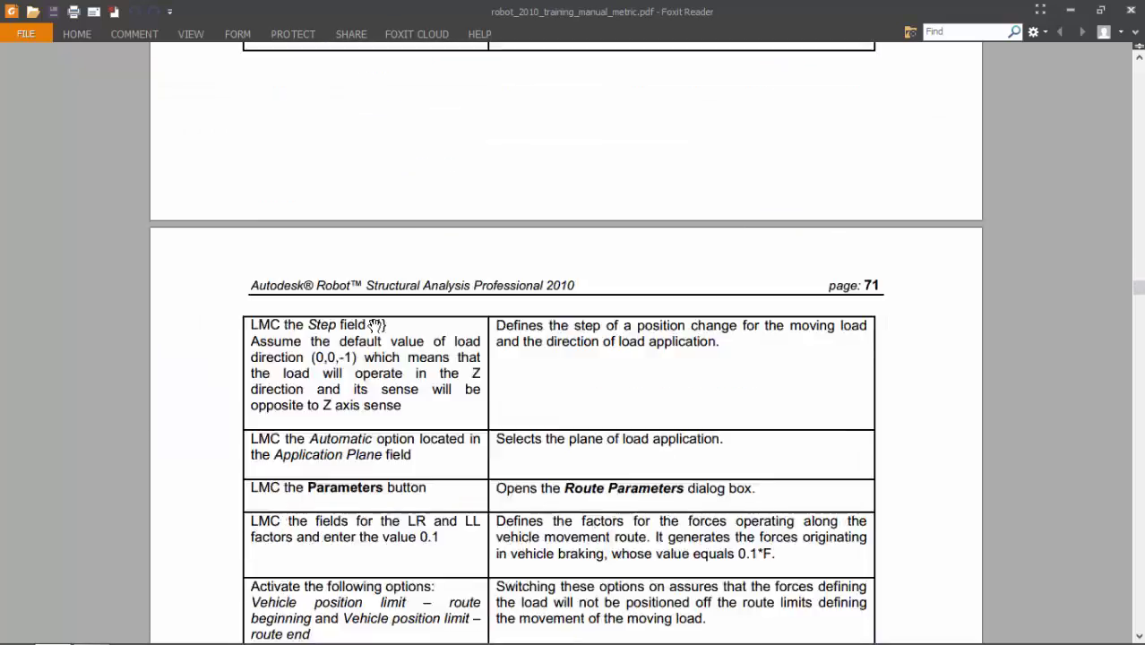
scroll(375, 325, "down", 6)
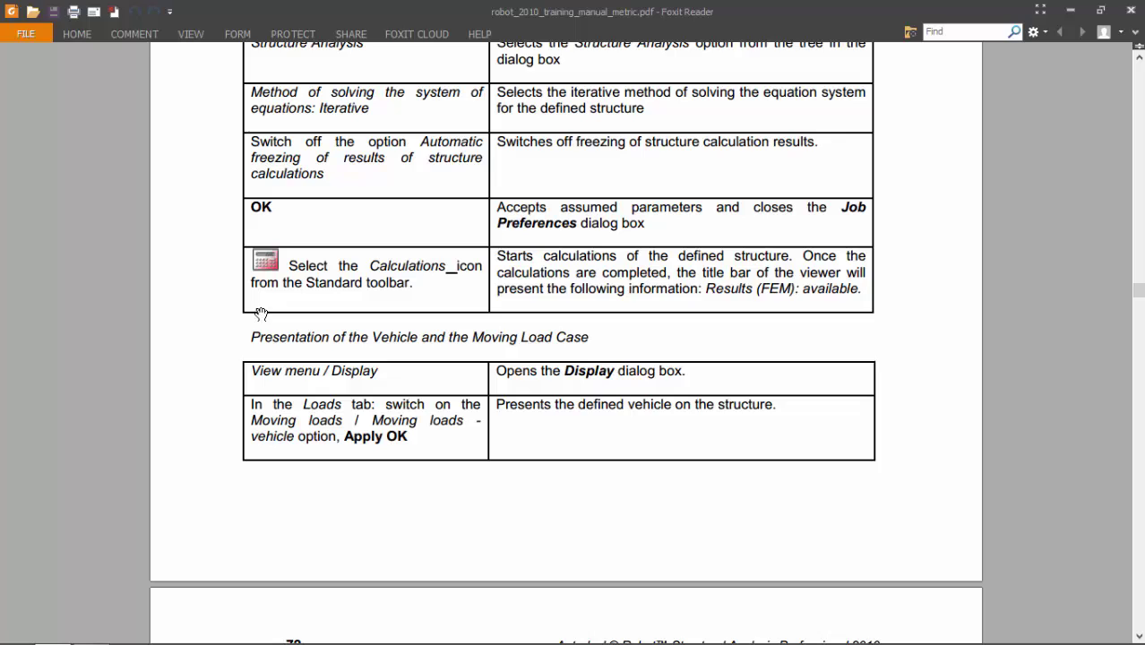